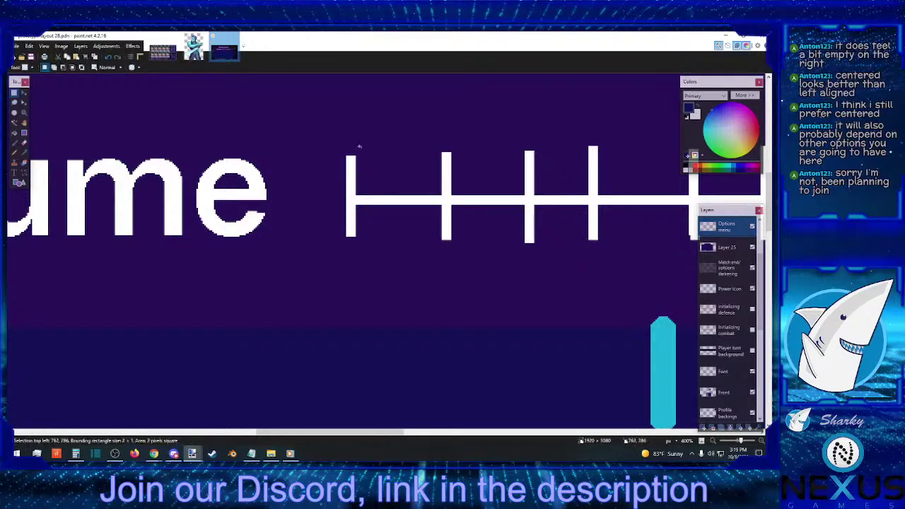
# Trim the top of the Volume slider's first tick mark and check its height against the lettering with a selection
pyautogui.moveTo(365, 146); pyautogui.dragTo(345, 156)
pyautogui.hotkey('ctrl', 'd')
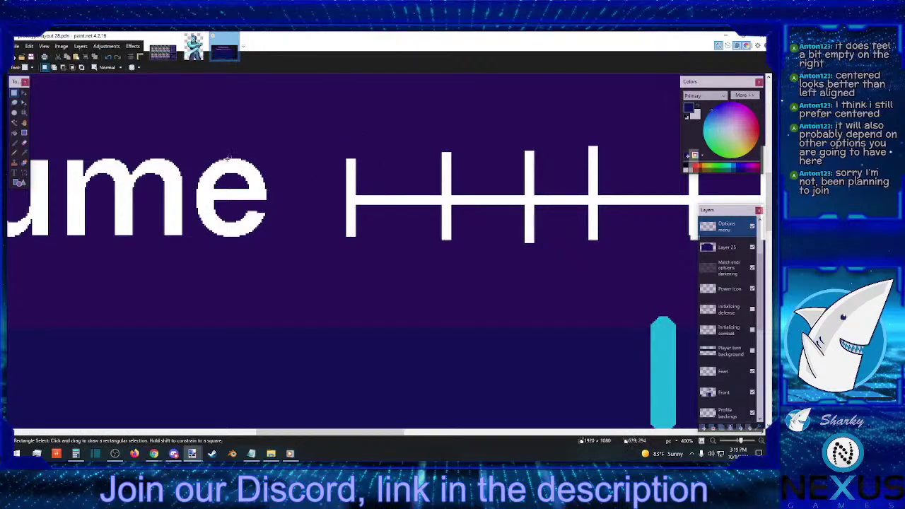
pyautogui.moveTo(227, 159); pyautogui.dragTo(356, 237)
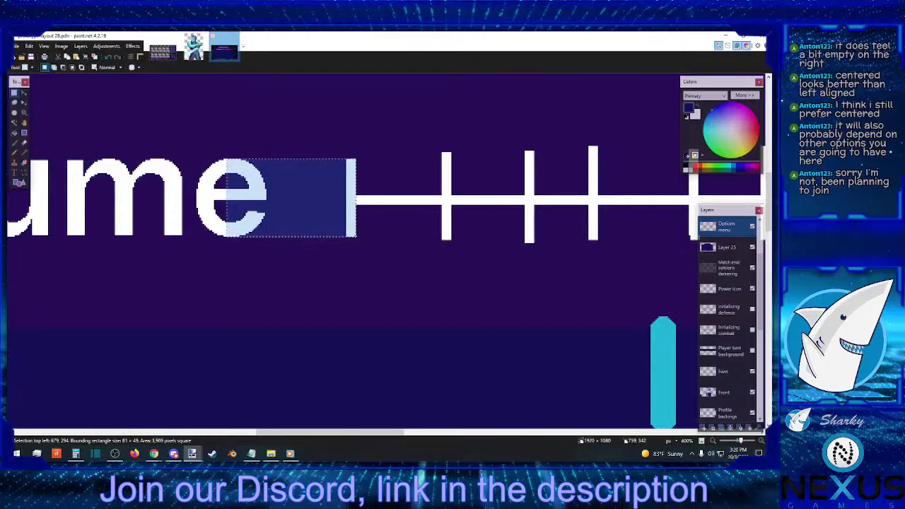
pyautogui.click(430, 244)
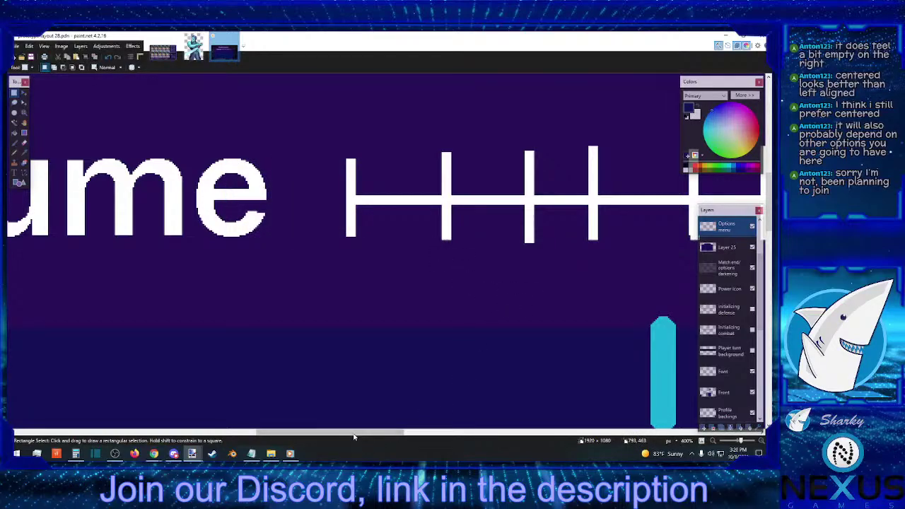
# Delete the parts of all the Volume slider's tick marks that extend above or below the first tick
pyautogui.moveTo(354, 437); pyautogui.dragTo(403, 429)
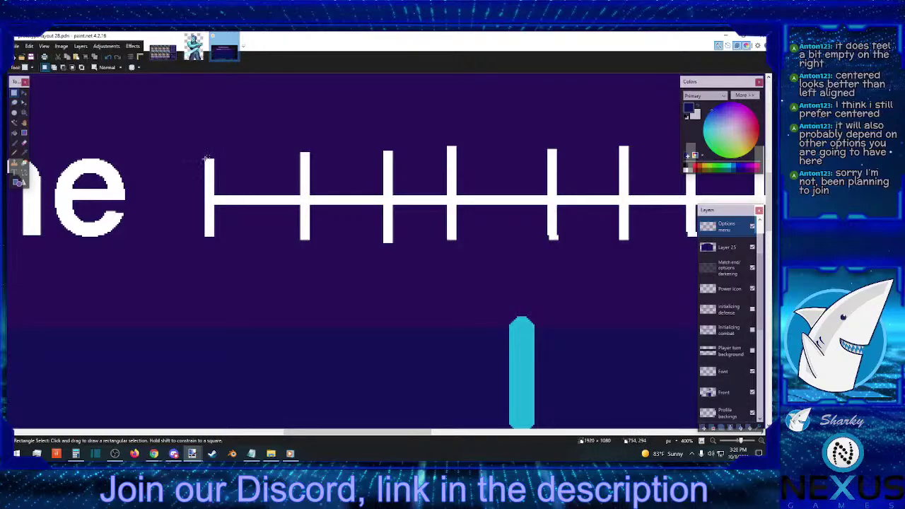
pyautogui.moveTo(206, 158); pyautogui.dragTo(590, 133)
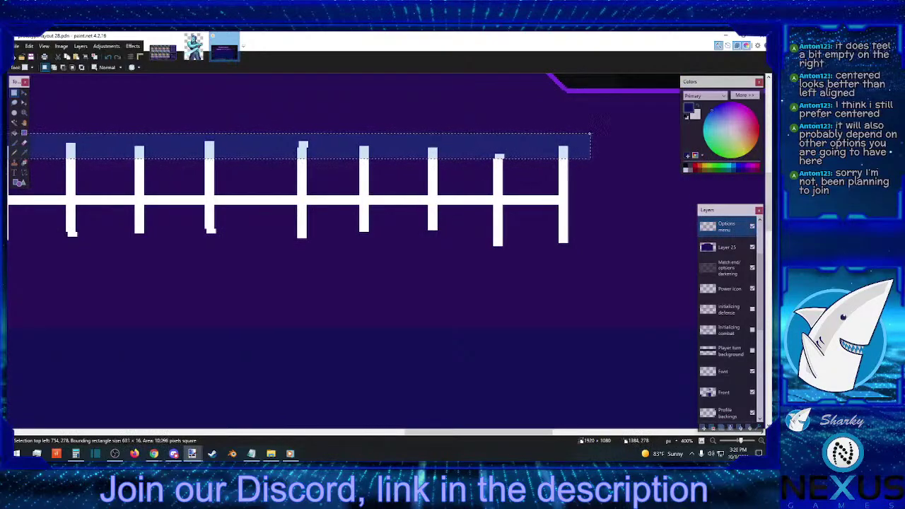
pyautogui.press('Delete')
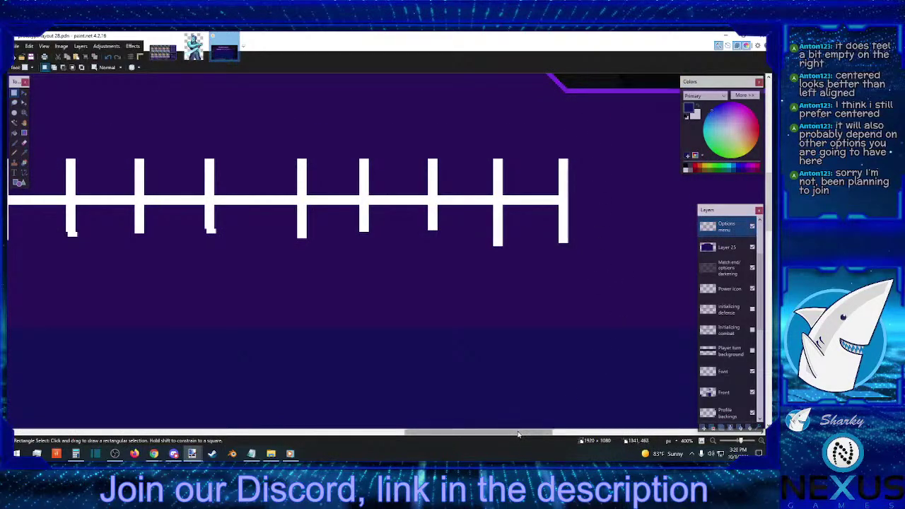
pyautogui.moveTo(517, 434); pyautogui.dragTo(383, 434)
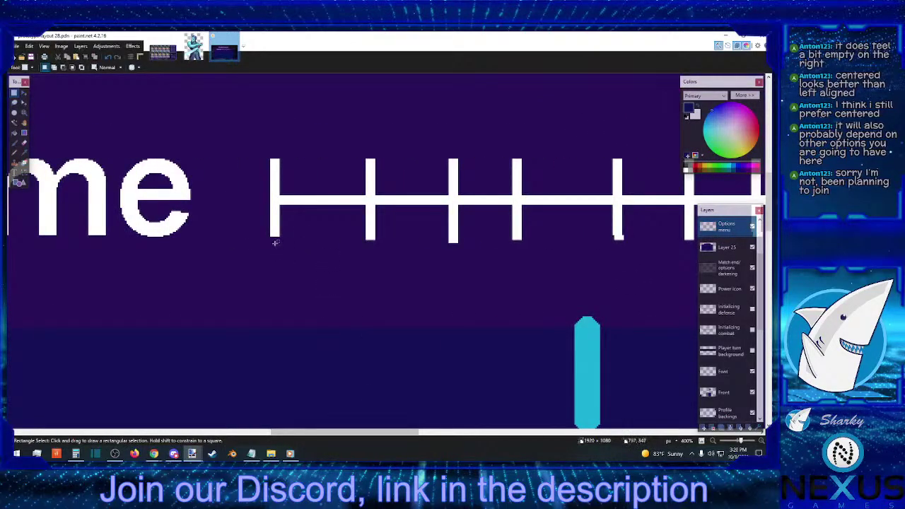
pyautogui.moveTo(270, 239); pyautogui.dragTo(670, 260)
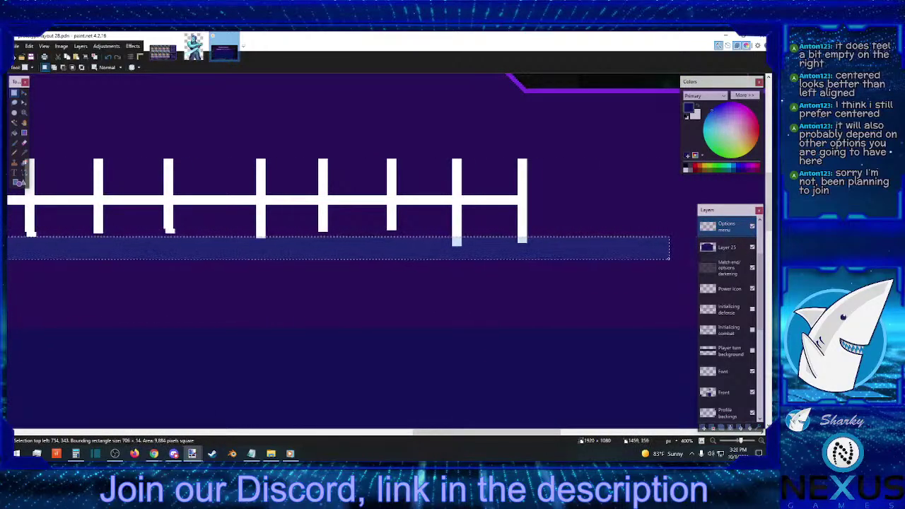
pyautogui.click(662, 260)
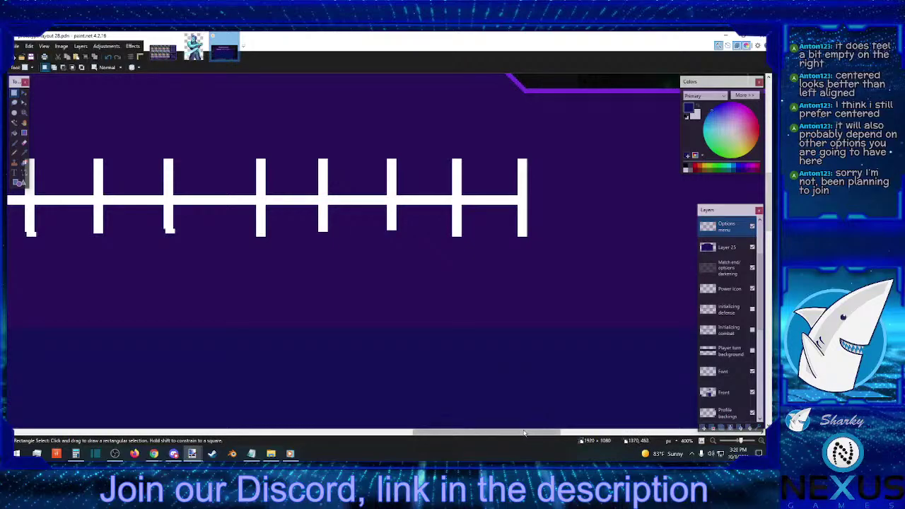
# Delete the upper and lower halves of all inner tick marks, keeping the horizontal line and its two end ticks
pyautogui.moveTo(523, 431); pyautogui.dragTo(497, 431)
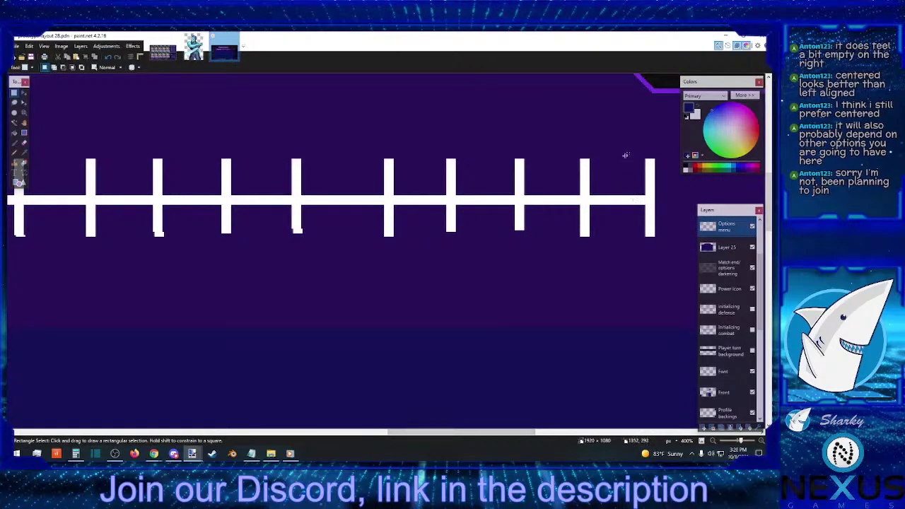
pyautogui.moveTo(621, 159); pyautogui.dragTo(298, 195)
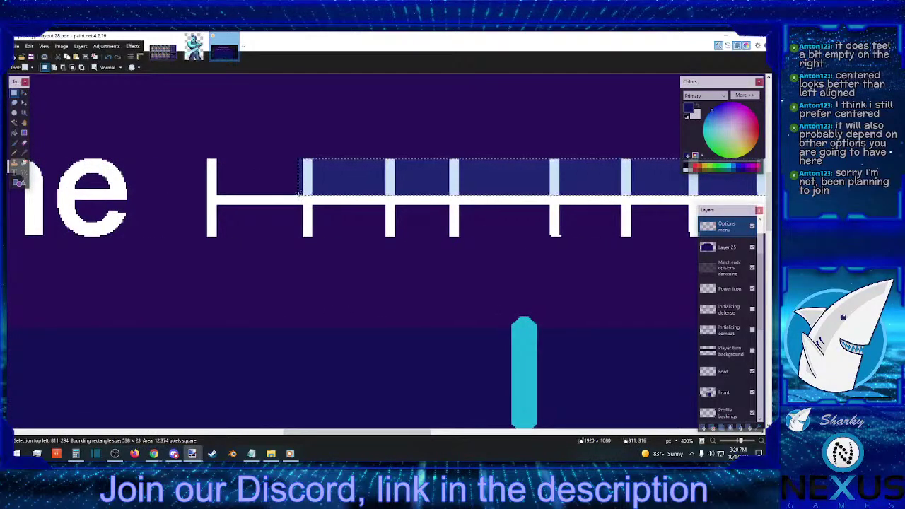
pyautogui.moveTo(273, 252); pyautogui.dragTo(601, 205)
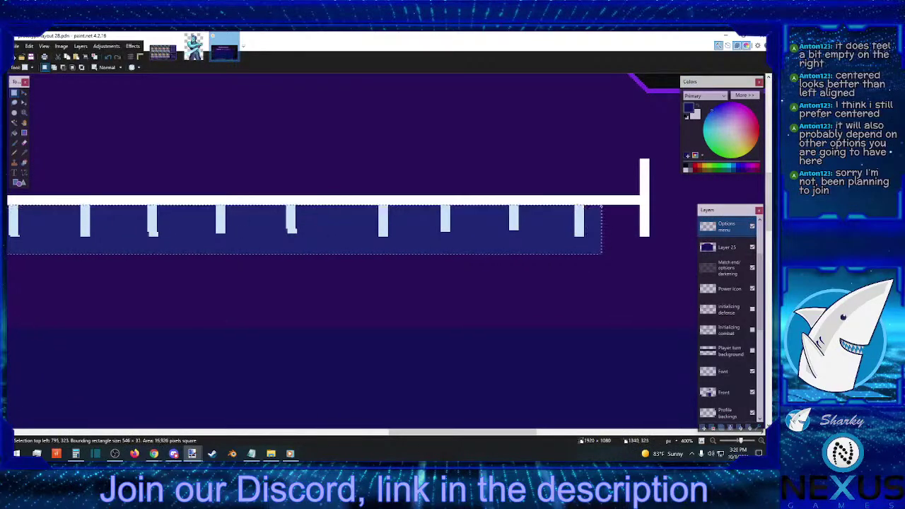
pyautogui.press('Delete')
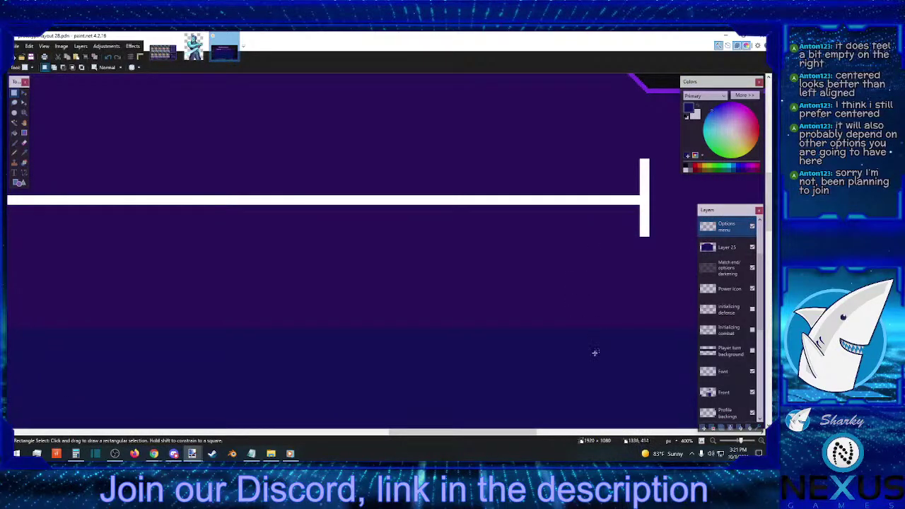
pyautogui.moveTo(556, 434); pyautogui.dragTo(322, 425)
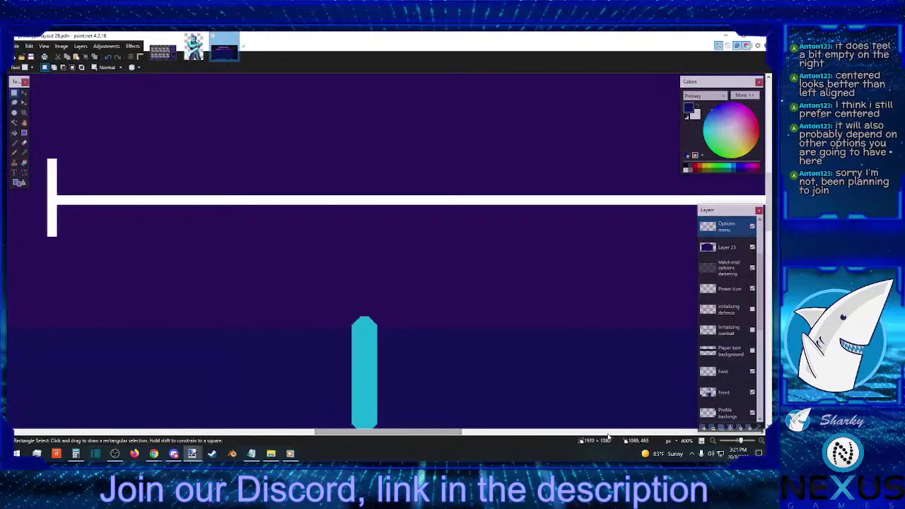
pyautogui.click(712, 441)
pyautogui.click(712, 441)
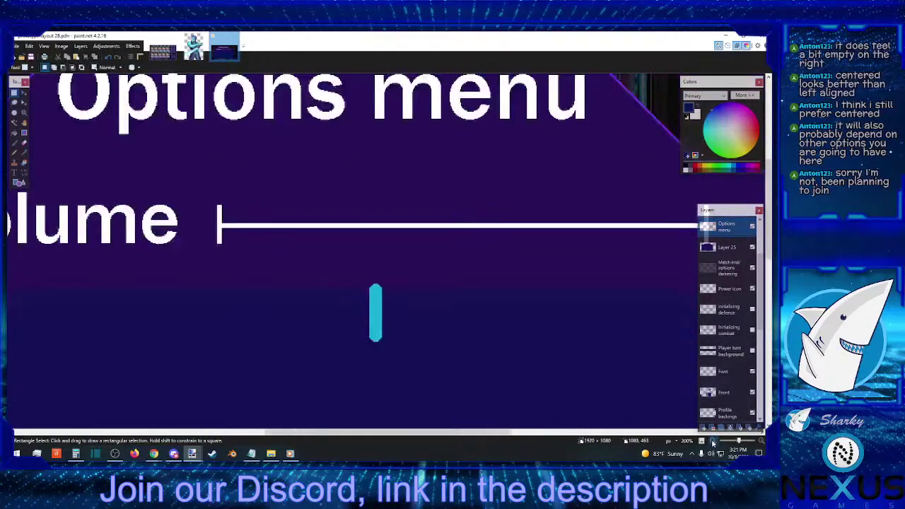
pyautogui.click(712, 441)
pyautogui.click(712, 441)
pyautogui.scroll(-2, 488, 276)
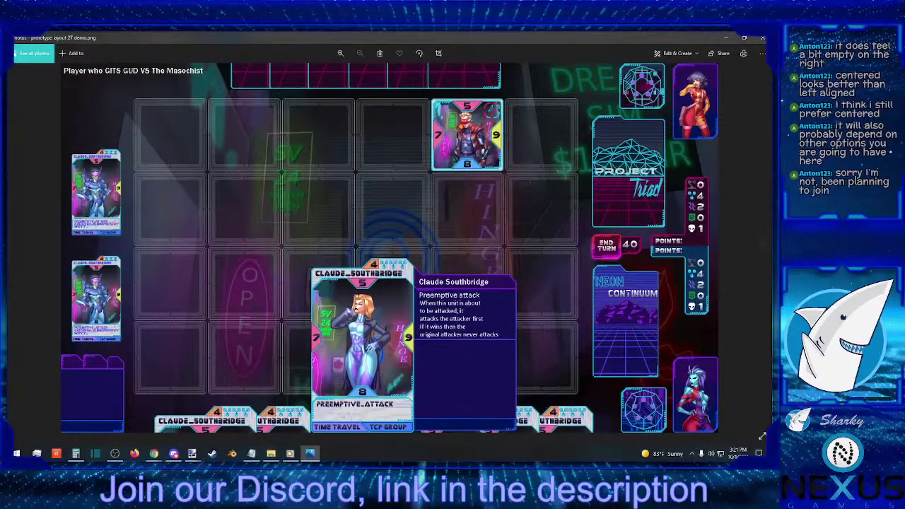
# Switch to Photos and compare the screenshot "Scarlett invisable stat.png" side by side with "prototype layout 27 demo.png", then return to paint.net
pyautogui.click(271, 453)
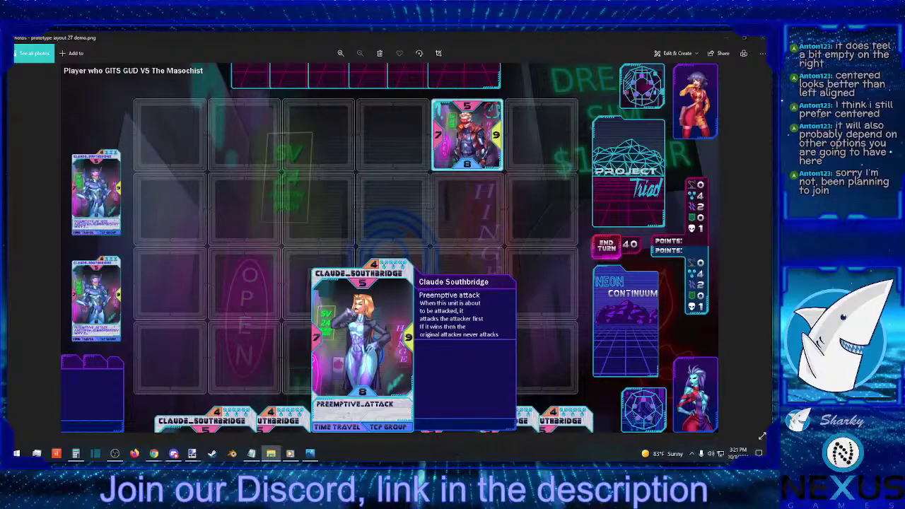
pyautogui.press('Right')
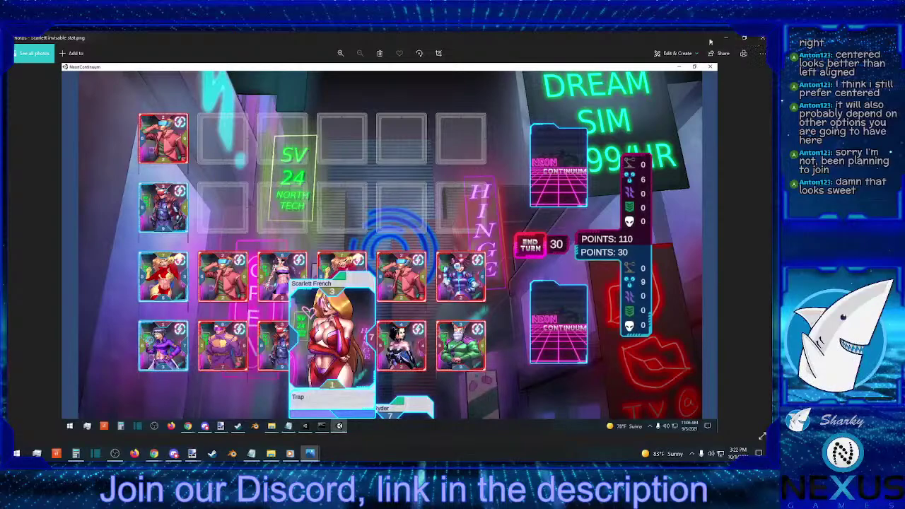
pyautogui.click(744, 37)
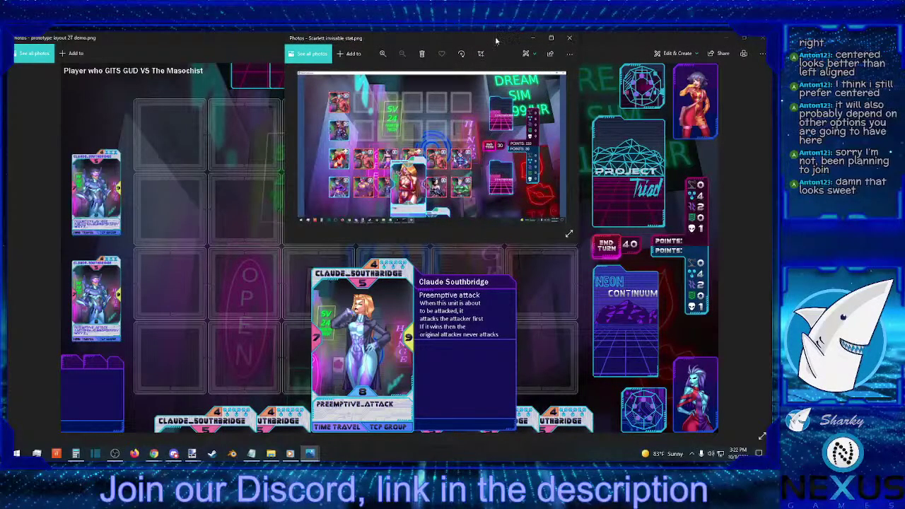
pyautogui.moveTo(496, 41); pyautogui.dragTo(467, 116)
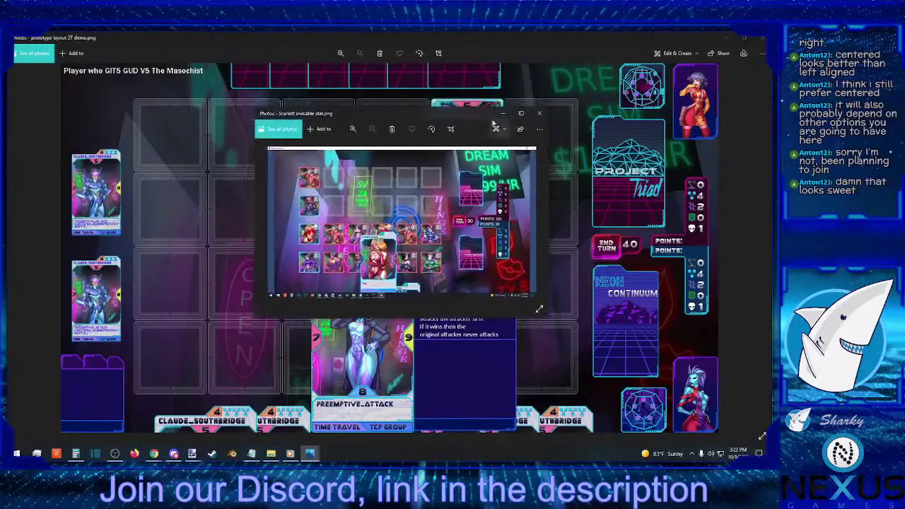
pyautogui.click(522, 114)
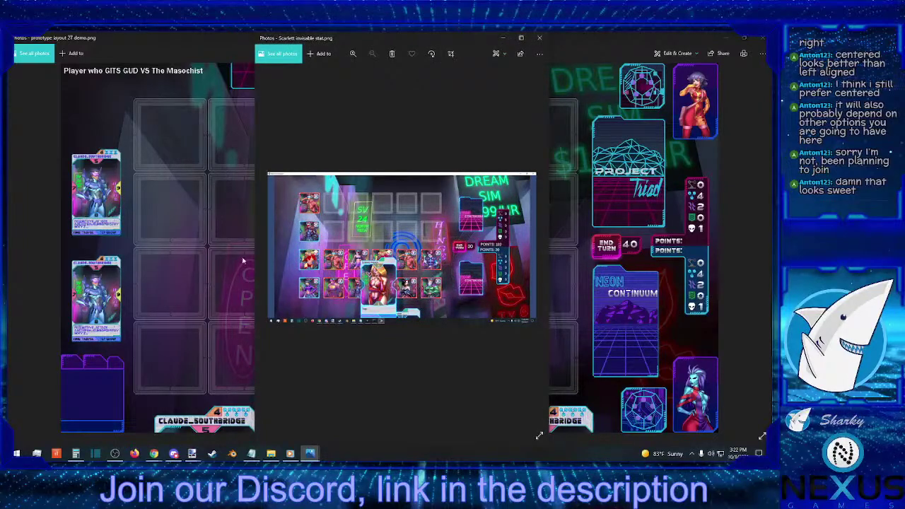
pyautogui.moveTo(256, 264); pyautogui.dragTo(20, 268)
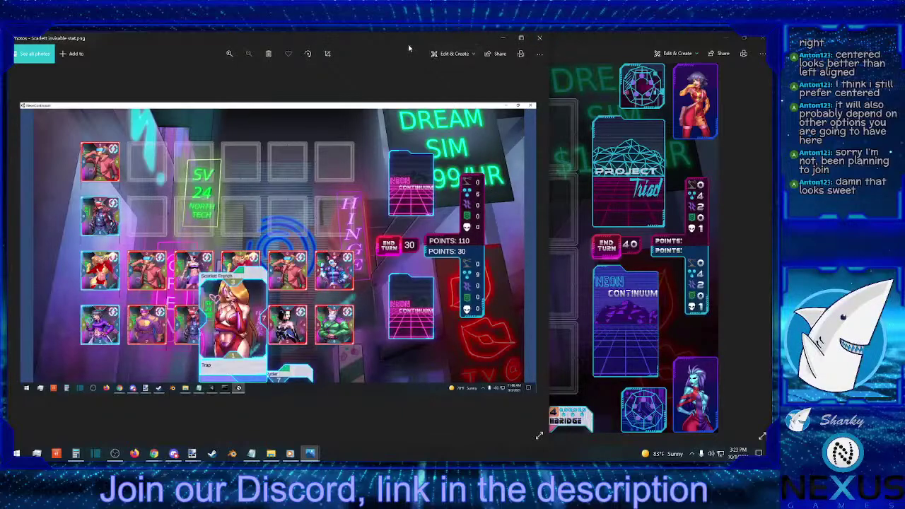
pyautogui.moveTo(432, 37); pyautogui.dragTo(671, 38)
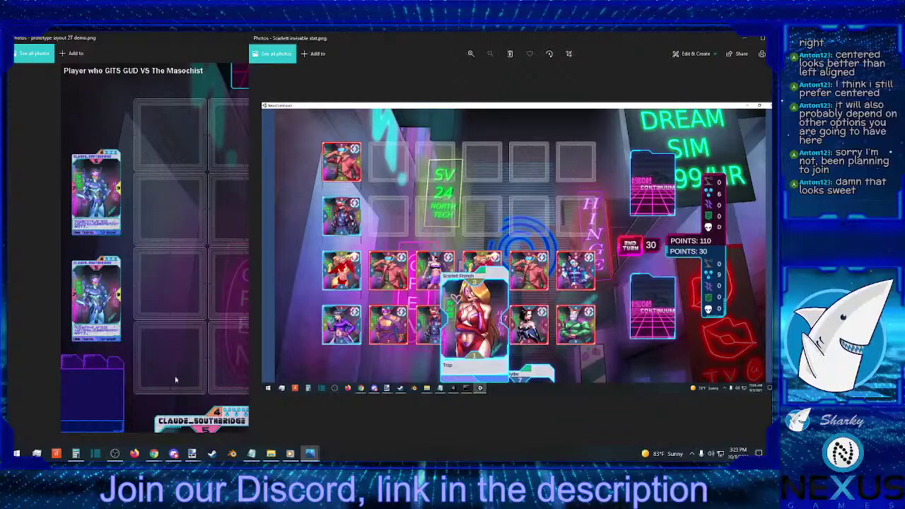
pyautogui.doubleClick(665, 42)
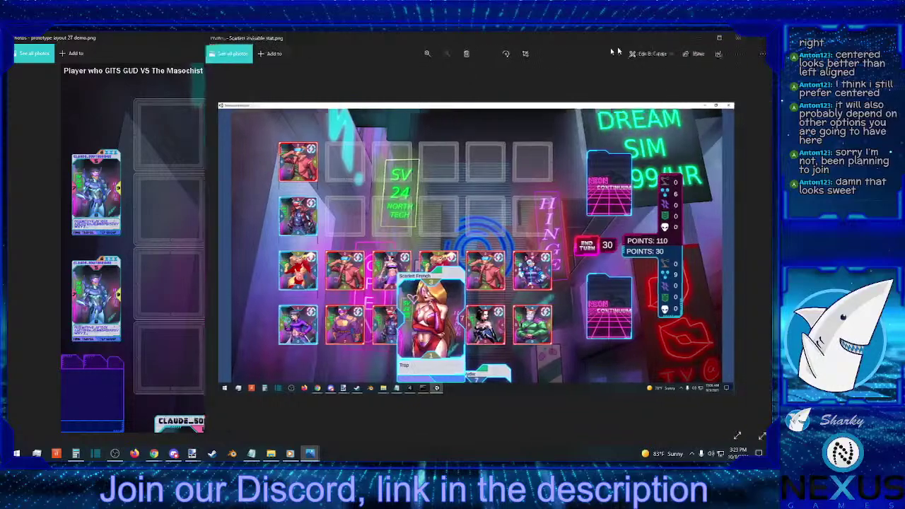
pyautogui.click(424, 53)
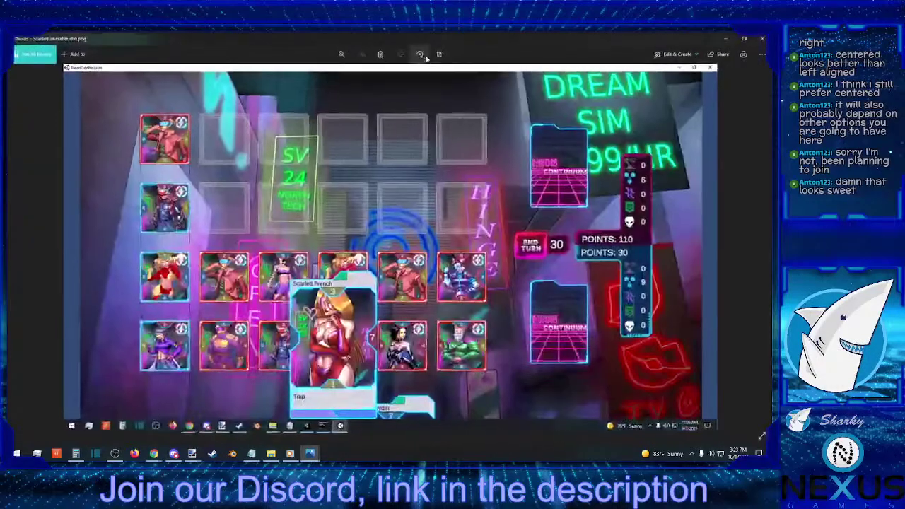
pyautogui.click(744, 39)
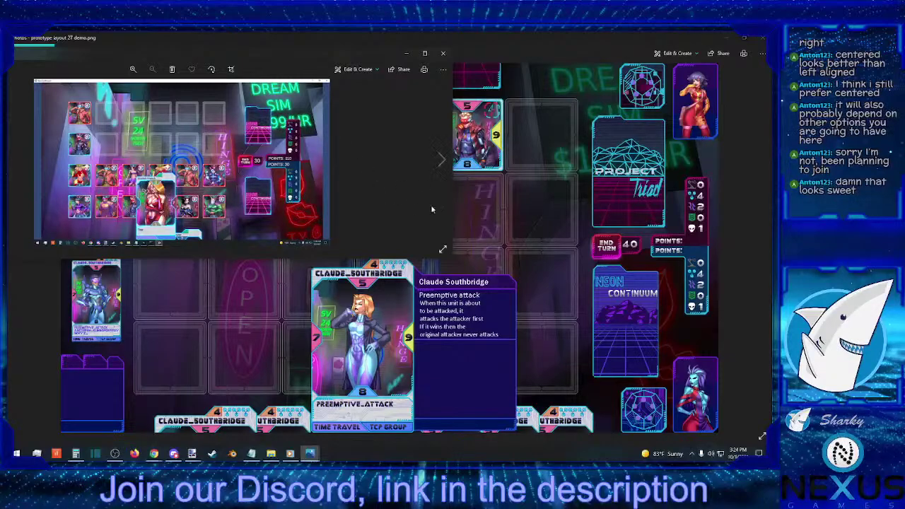
pyautogui.click(424, 54)
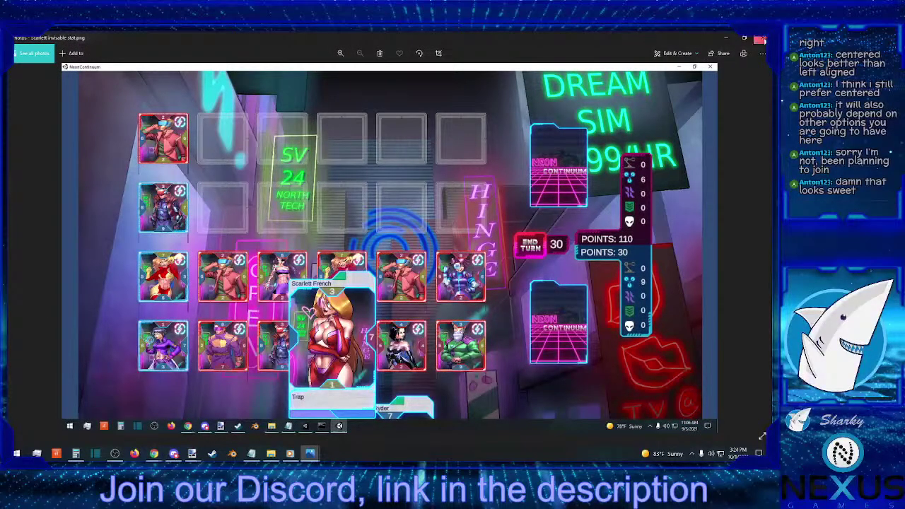
pyautogui.press('Right')
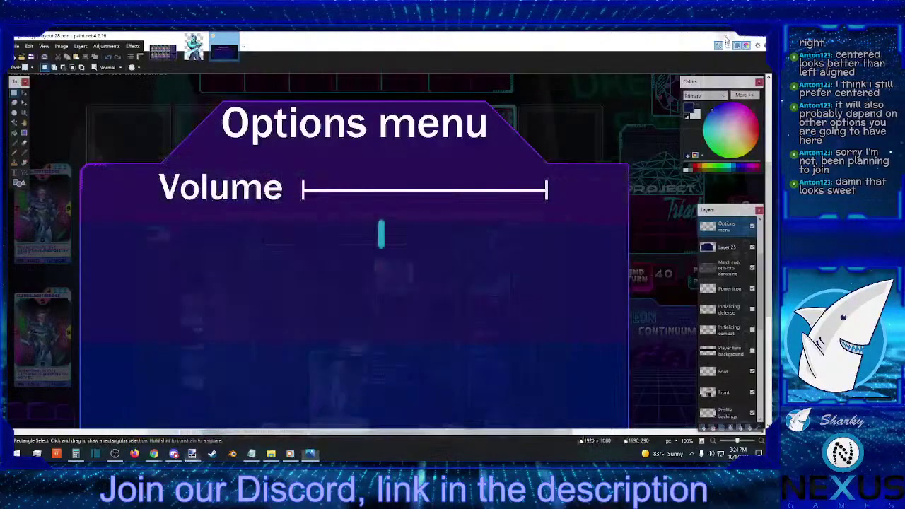
pyautogui.click(725, 37)
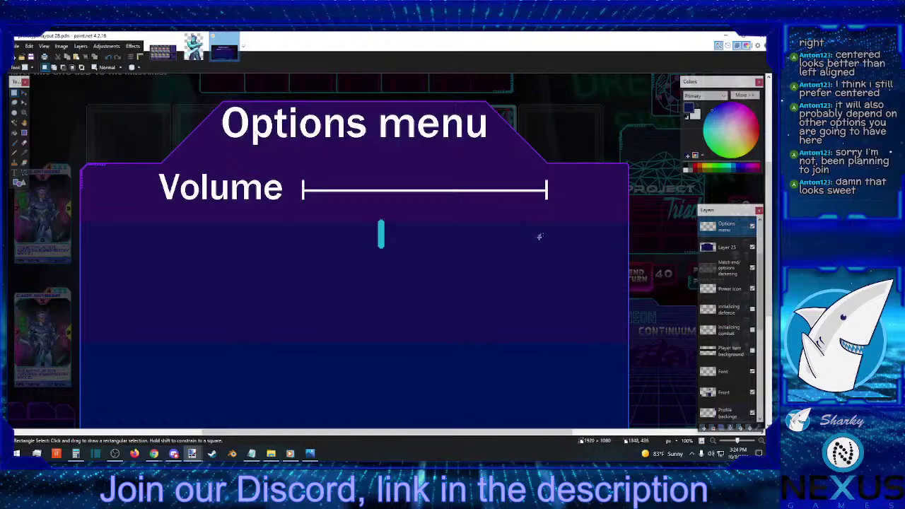
# Review the open deck-building layout image, then examine the options menu's Volume slider at 300% zoom
pyautogui.click(161, 49)
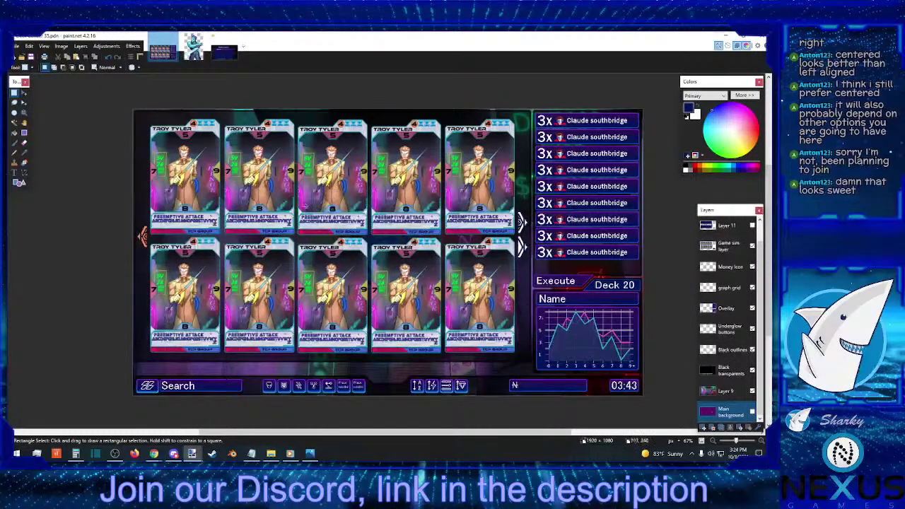
pyautogui.click(224, 53)
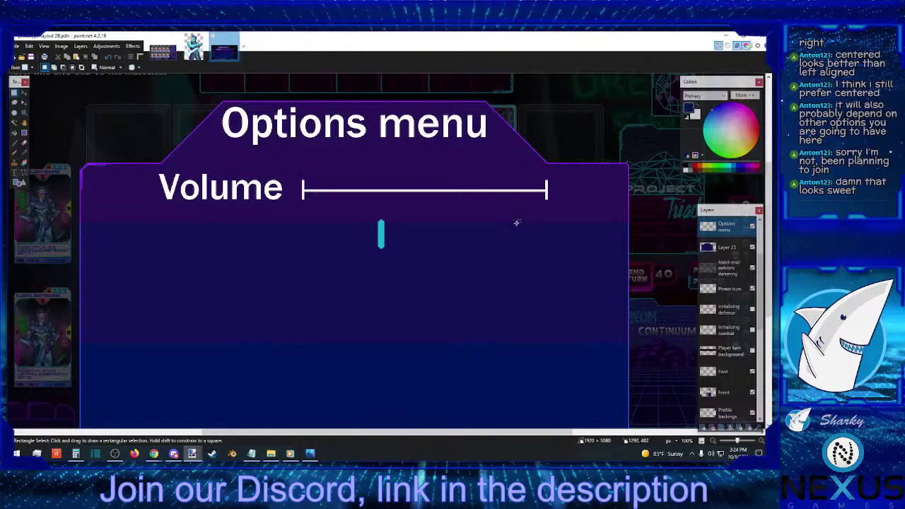
pyautogui.click(760, 441)
pyautogui.click(761, 442)
pyautogui.scroll(2, 442, 401)
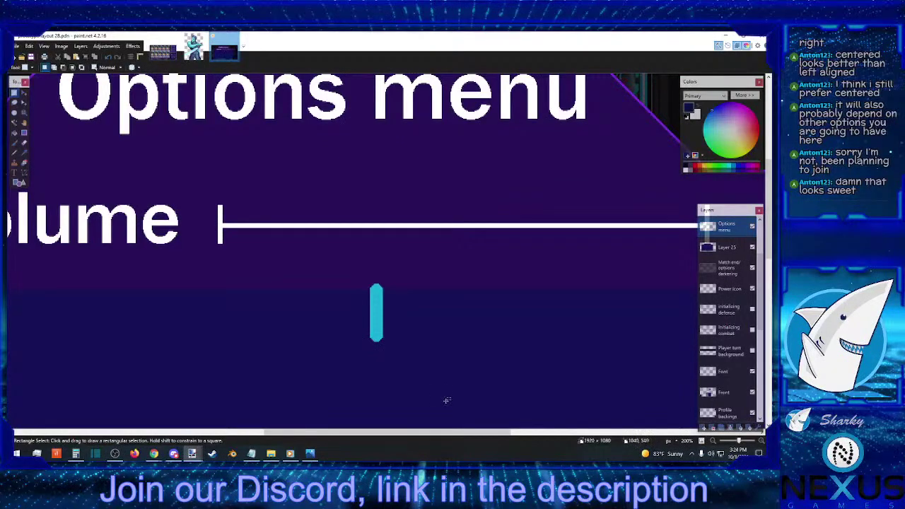
pyautogui.click(760, 441)
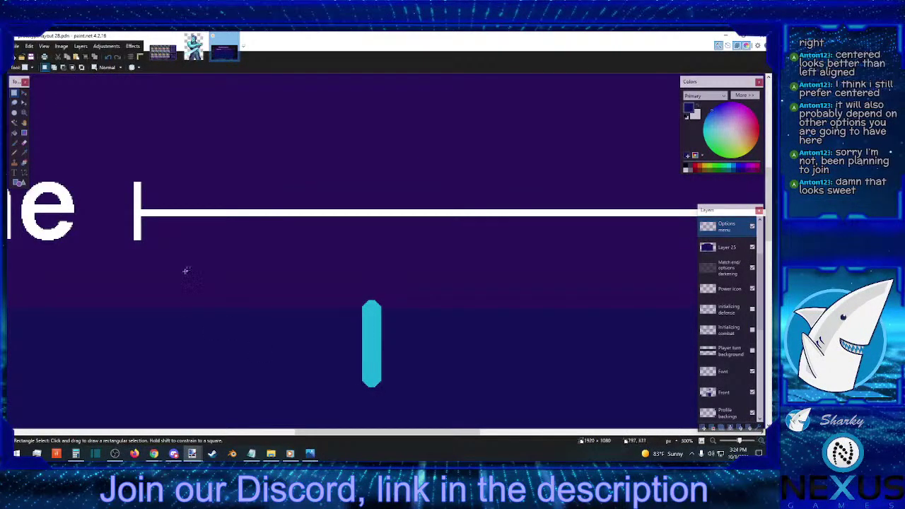
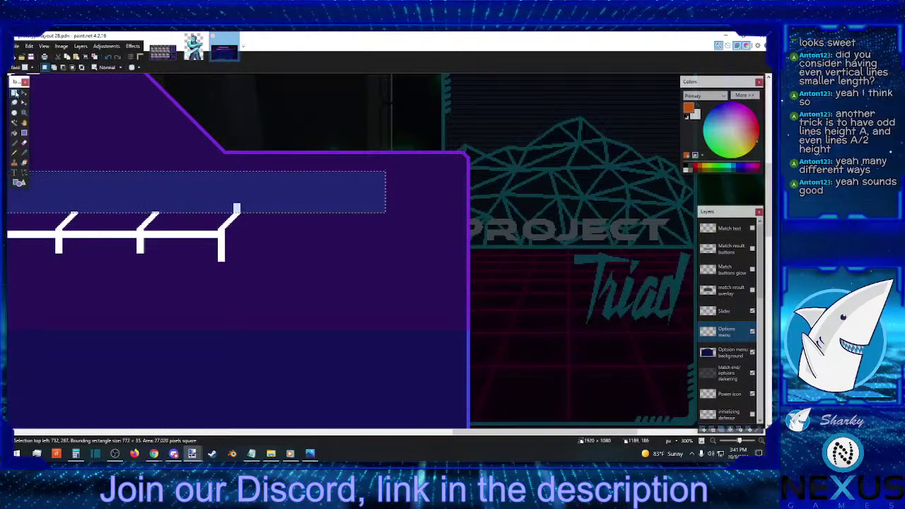
# Start slanting the tips of the Volume slider's two end ticks by shifting three successively shorter upper slices one pixel right each
pyautogui.click(24, 92)
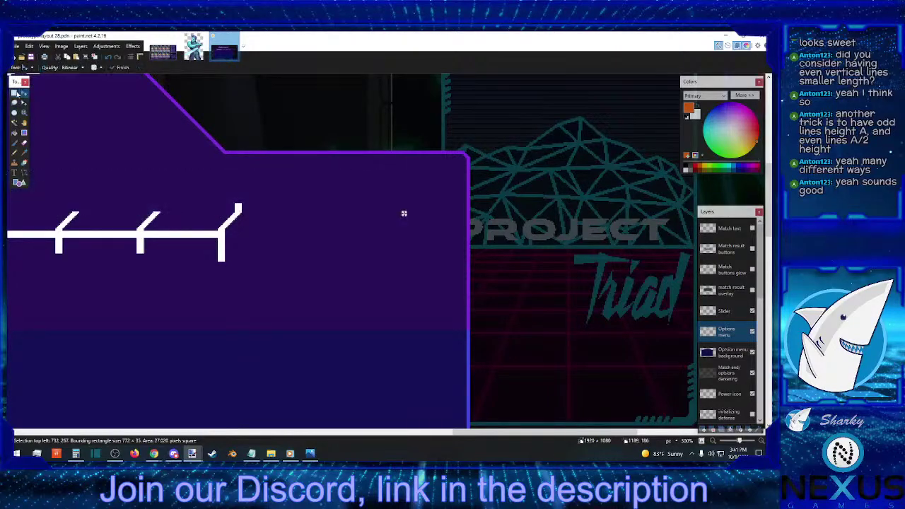
pyautogui.click(14, 93)
pyautogui.moveTo(267, 191); pyautogui.dragTo(169, 206)
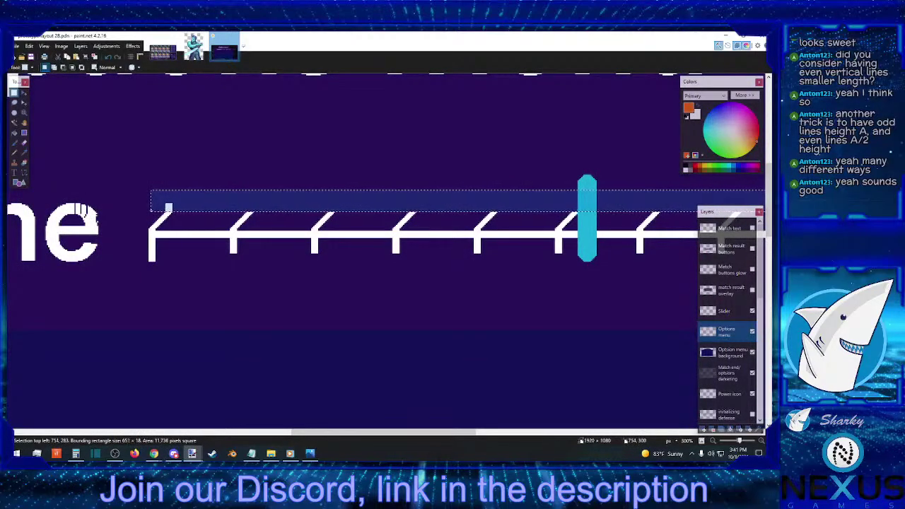
pyautogui.click(24, 94)
pyautogui.click(14, 93)
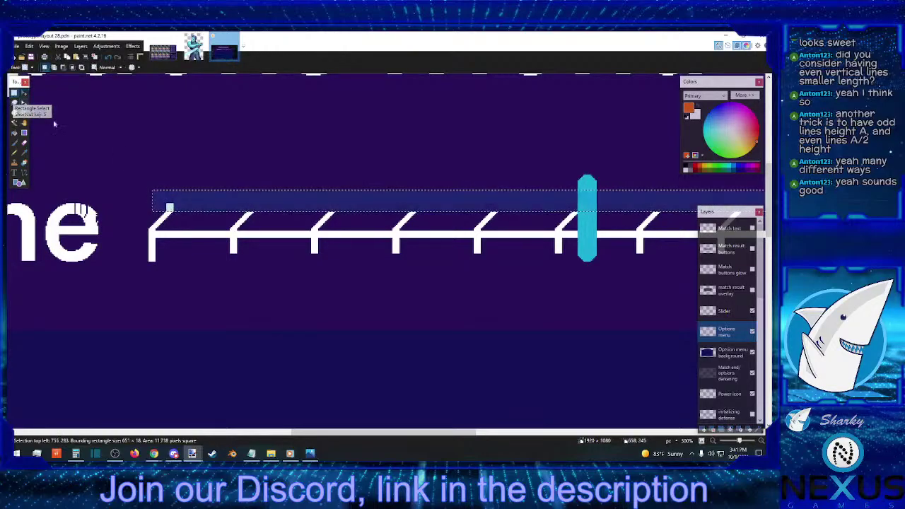
pyautogui.moveTo(150, 196); pyautogui.dragTo(493, 210)
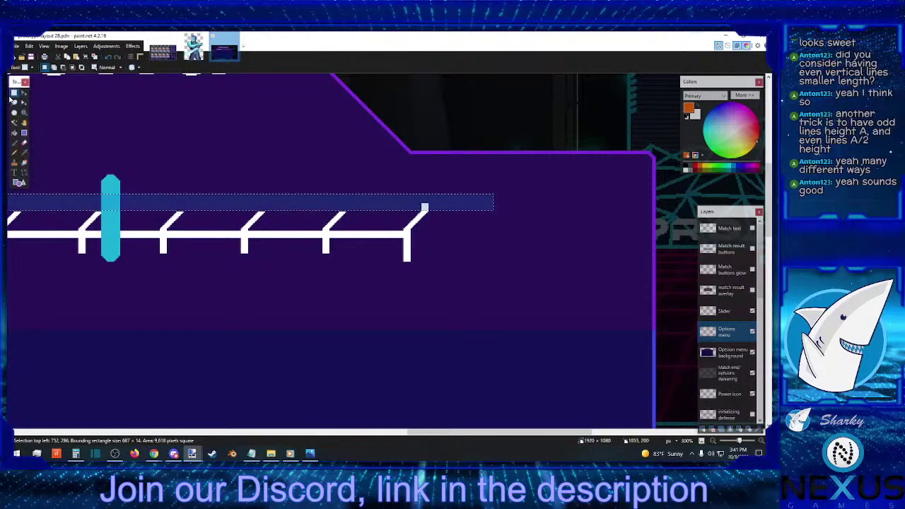
pyautogui.click(24, 94)
pyautogui.press('Right')
# Continue the slant of the slider's end ticks by shifting the next two higher slices of both tips one pixel right each
pyautogui.click(14, 93)
pyautogui.moveTo(468, 189); pyautogui.dragTo(232, 209)
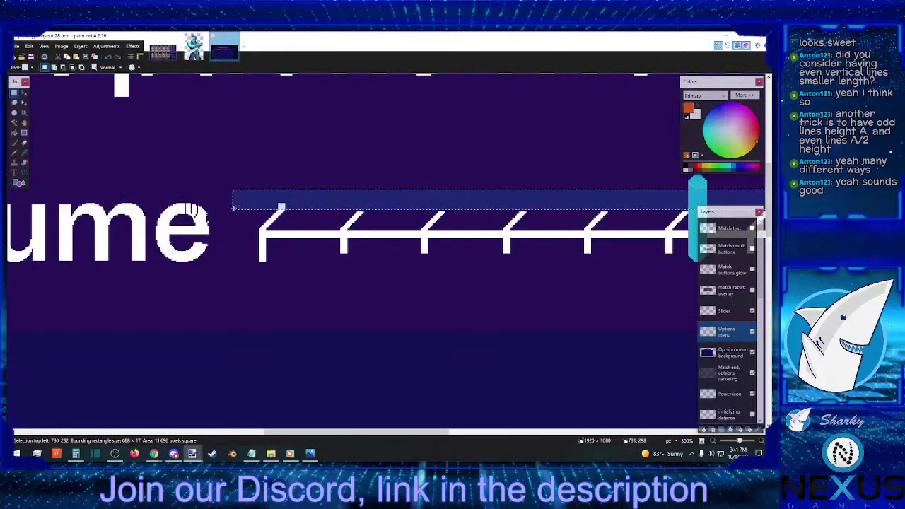
pyautogui.click(24, 94)
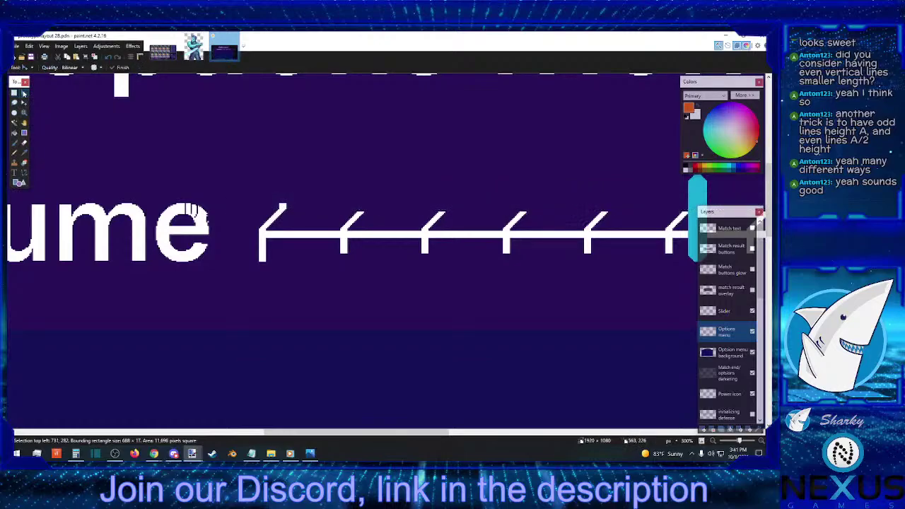
pyautogui.click(14, 93)
pyautogui.moveTo(251, 177); pyautogui.dragTo(429, 207)
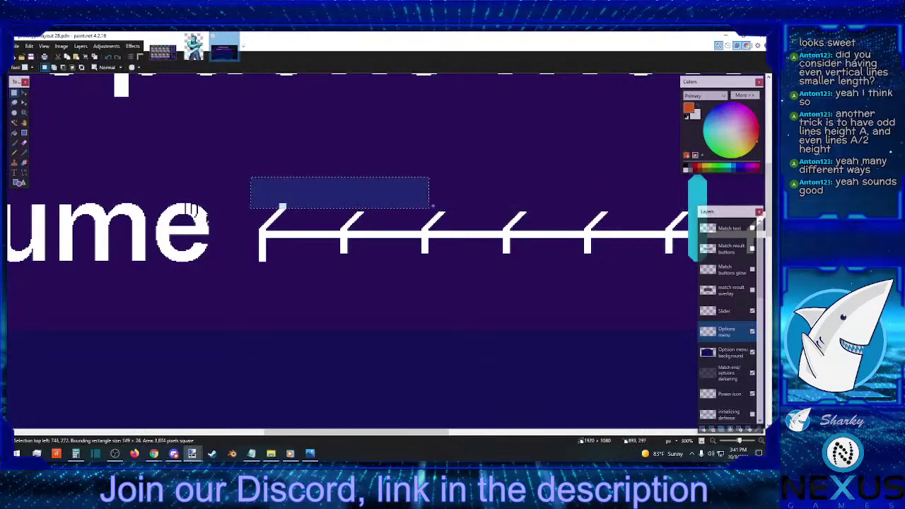
pyautogui.moveTo(282, 207); pyautogui.dragTo(380, 208)
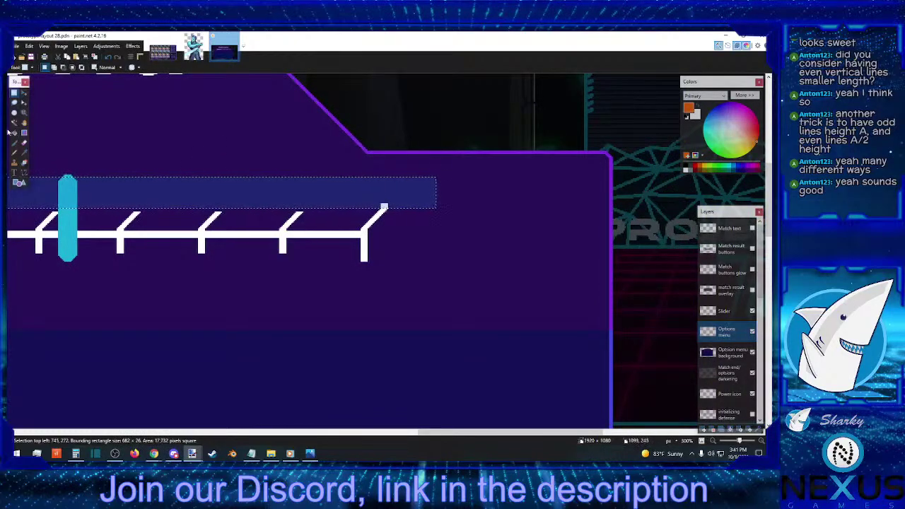
pyautogui.click(23, 92)
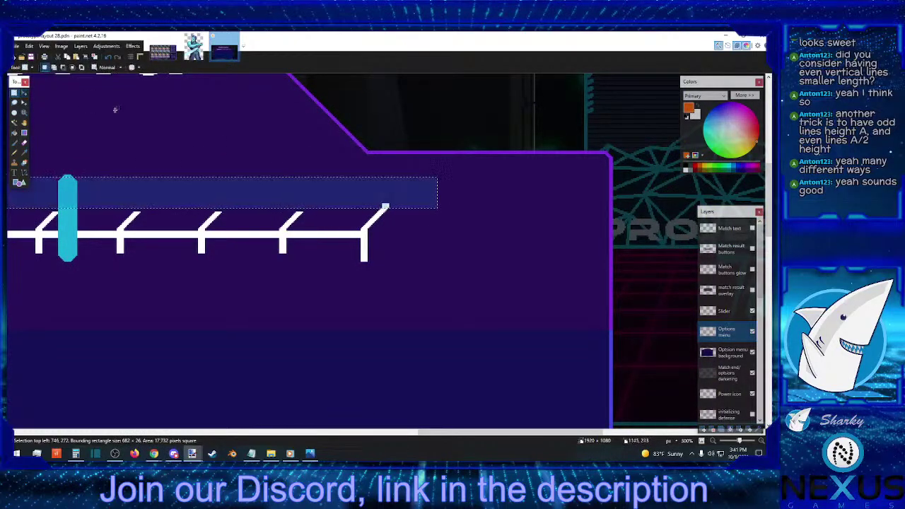
# Complete the diagonals of both end ticks by shifting the three remaining pixel slices at their tips one pixel right each
pyautogui.moveTo(397, 192); pyautogui.dragTo(287, 207)
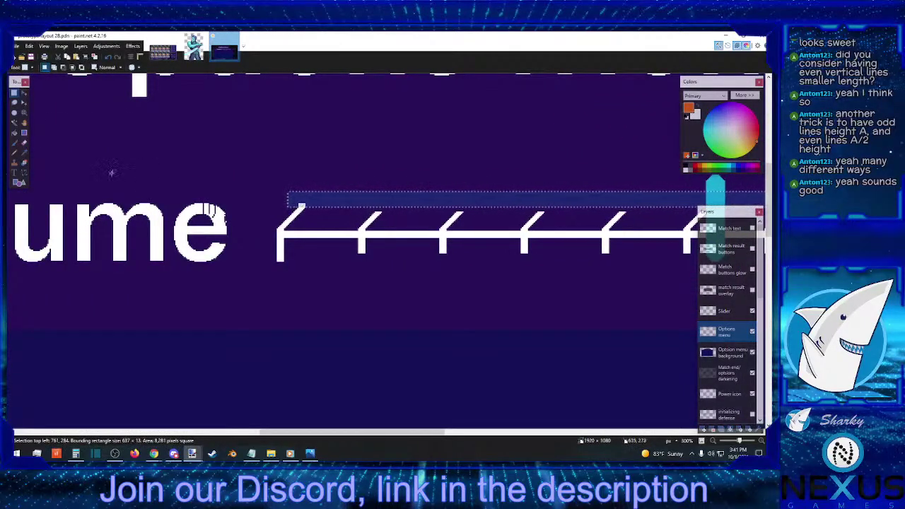
pyautogui.click(26, 96)
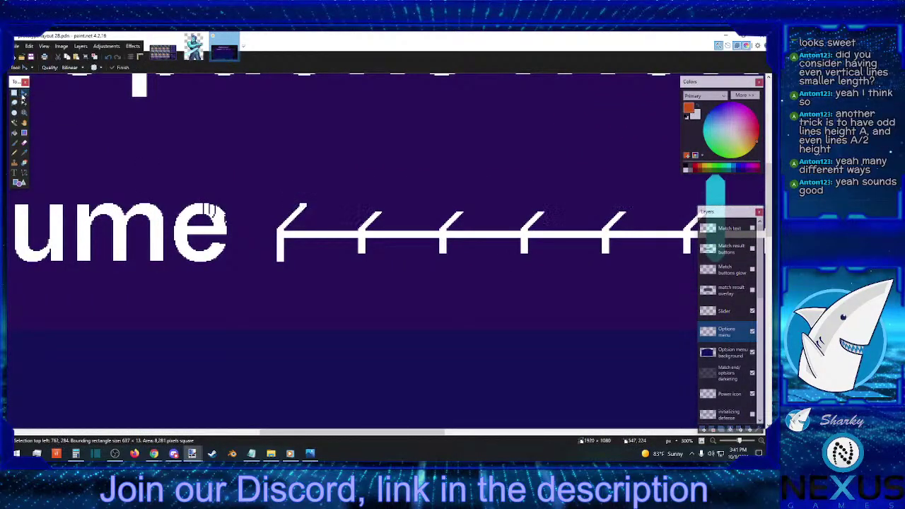
pyautogui.moveTo(259, 190); pyautogui.dragTo(417, 202)
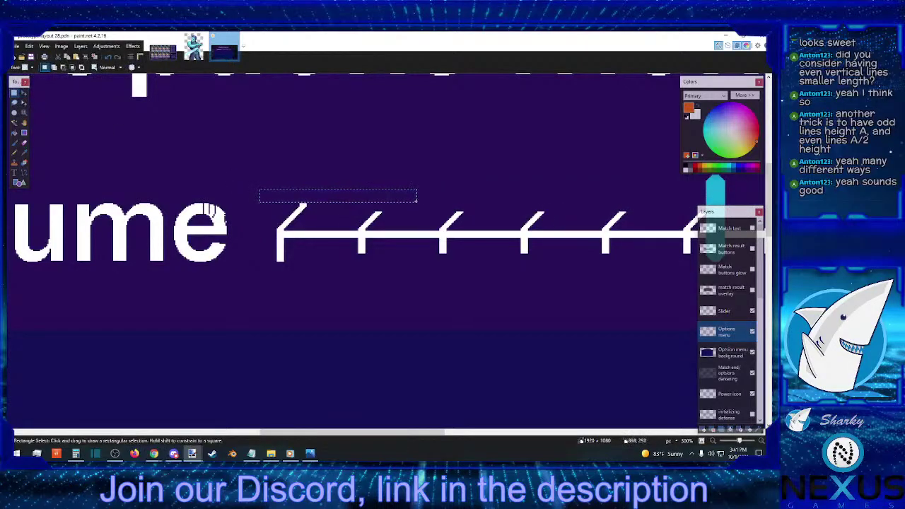
pyautogui.moveTo(253, 195); pyautogui.dragTo(610, 205)
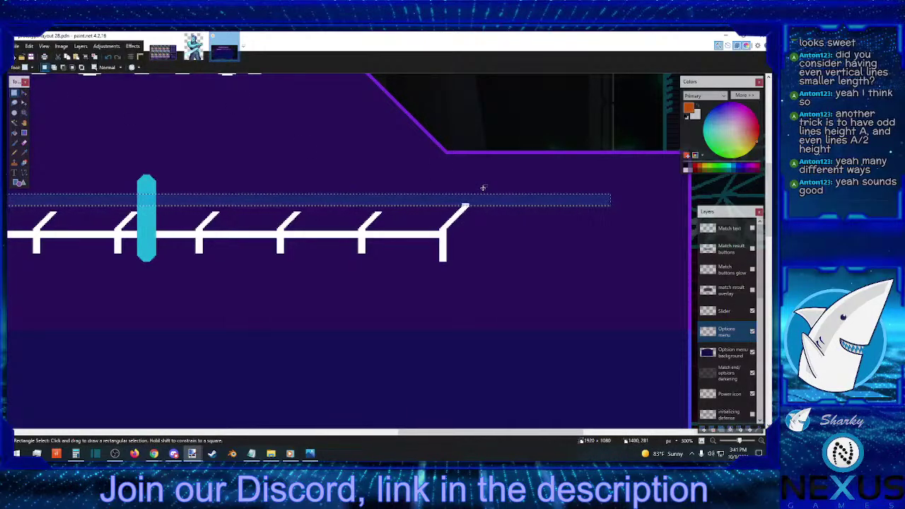
pyautogui.click(23, 94)
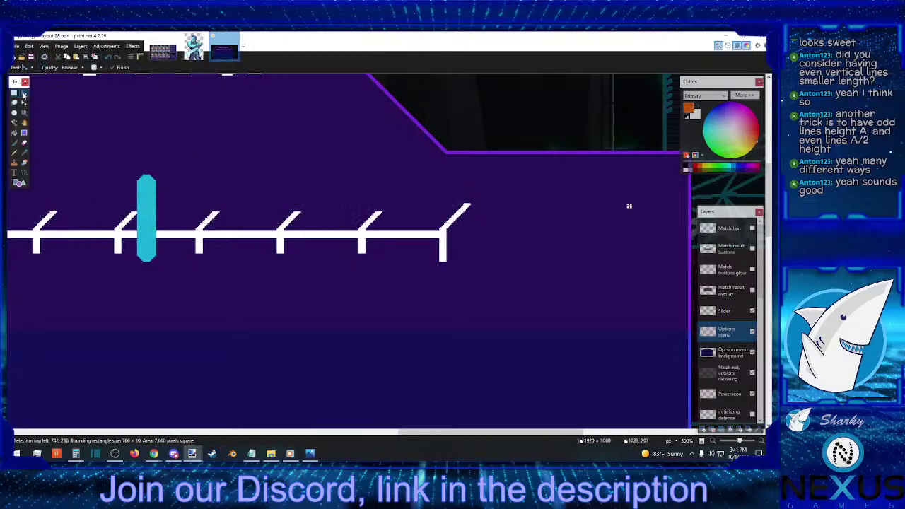
pyautogui.click(15, 94)
pyautogui.moveTo(531, 189); pyautogui.dragTo(164, 203)
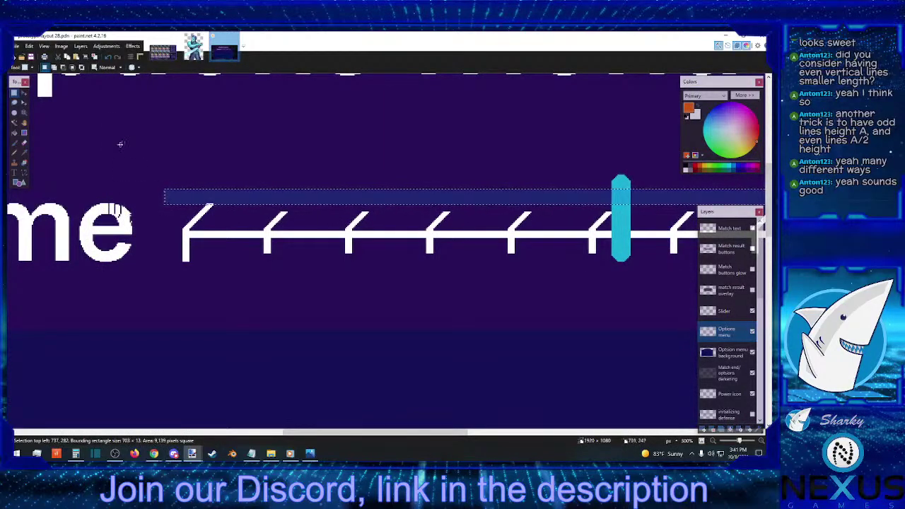
pyautogui.click(24, 93)
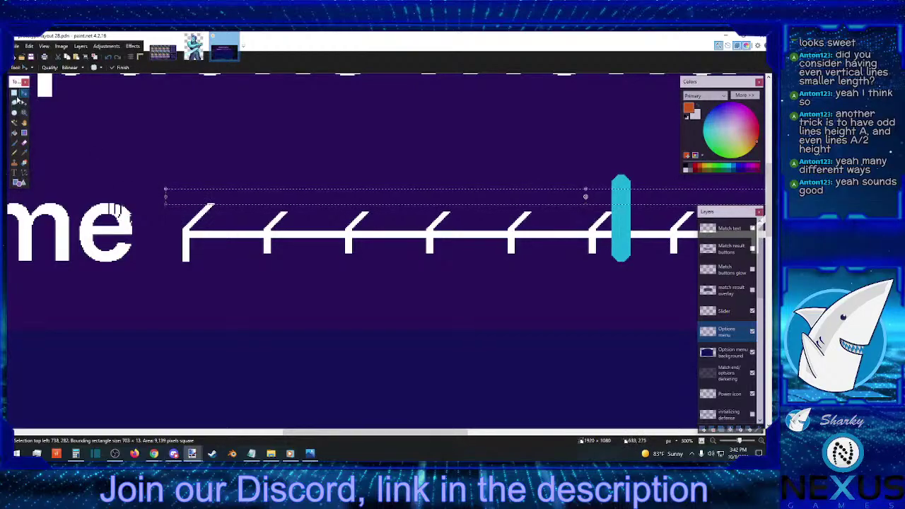
# Try copying the slanted upper parts of all the slider's ticks onto a new layer and flipping that layer vertically
pyautogui.click(15, 93)
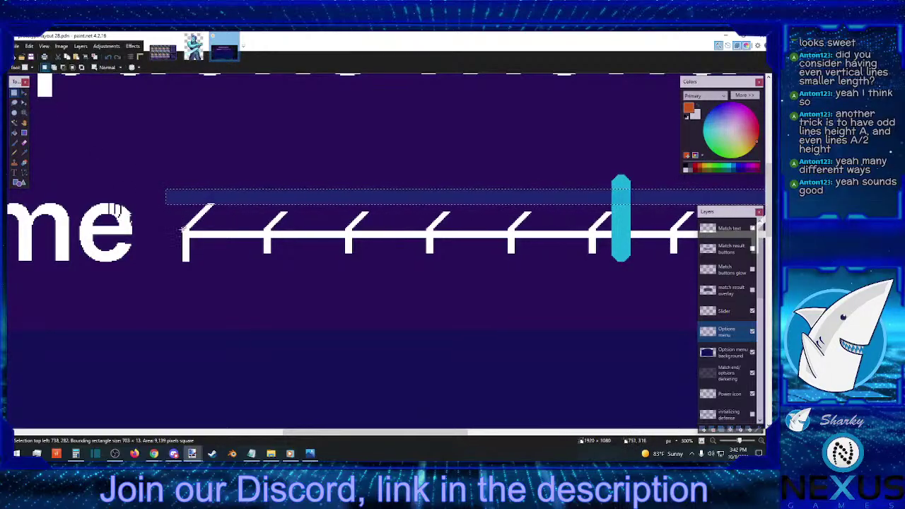
pyautogui.moveTo(182, 232); pyautogui.dragTo(580, 203)
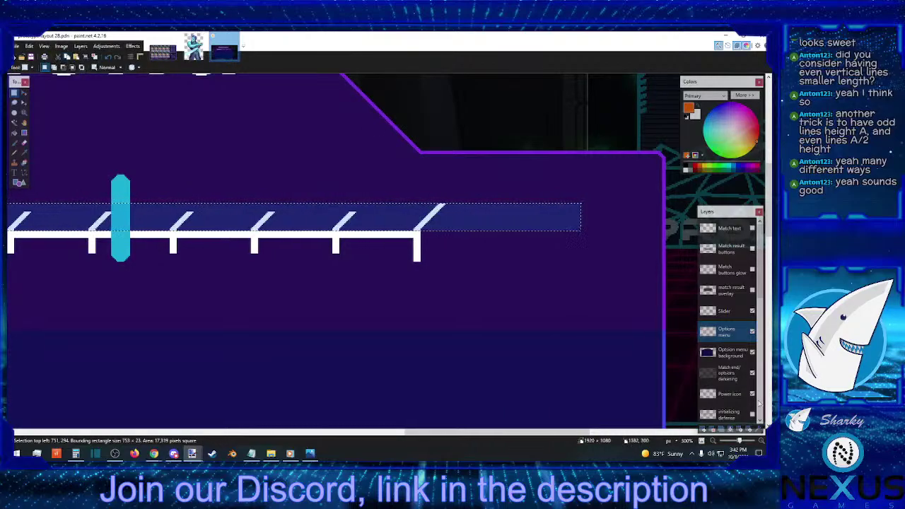
pyautogui.click(703, 429)
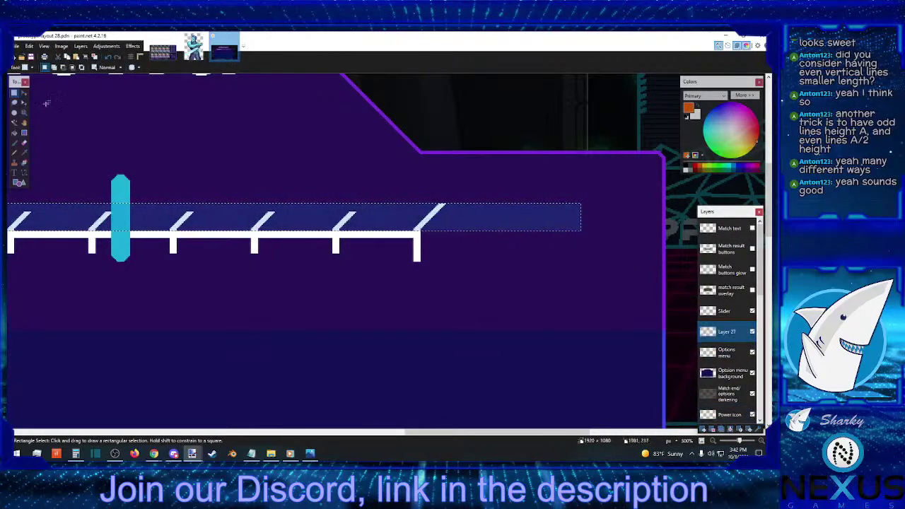
pyautogui.click(76, 57)
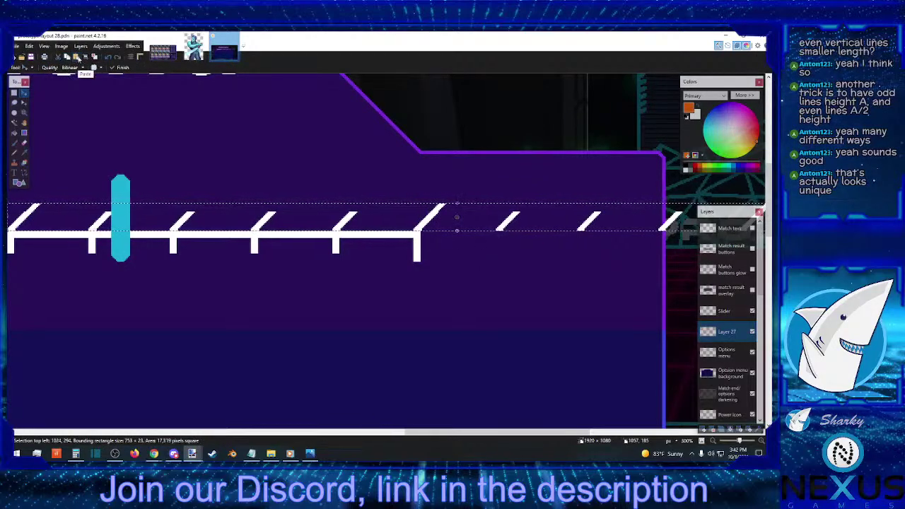
pyautogui.click(78, 48)
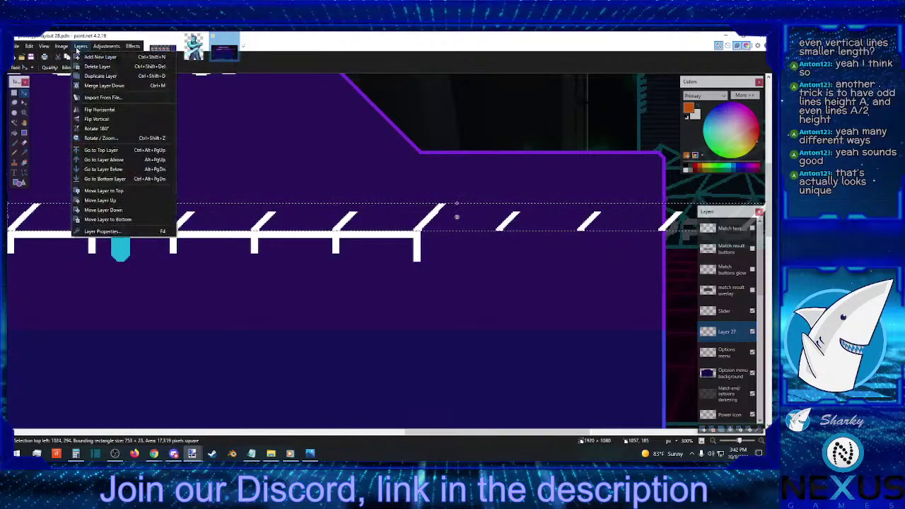
pyautogui.click(92, 118)
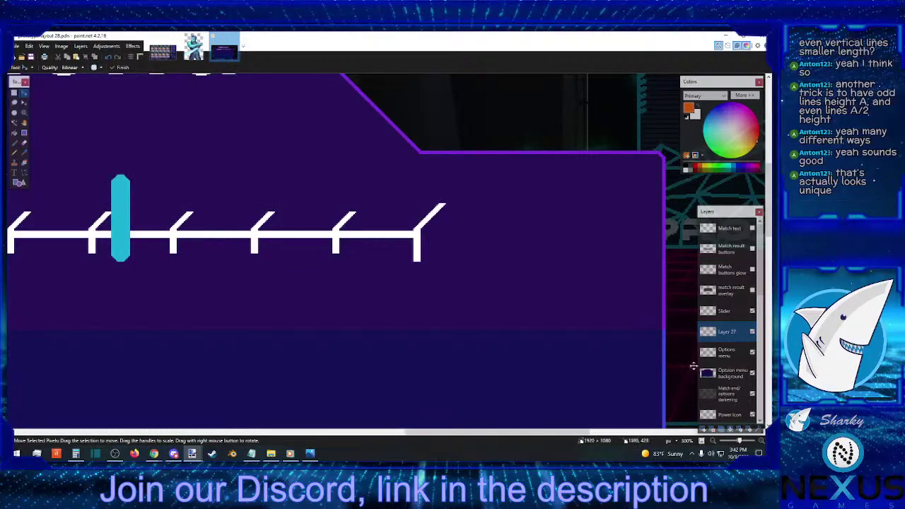
# Move the flipped diagonal strokes up beneath the Volume slider, roughly lined up with its ticks
pyautogui.hotkey('ctrl', '-')
pyautogui.hotkey('ctrl', '-')
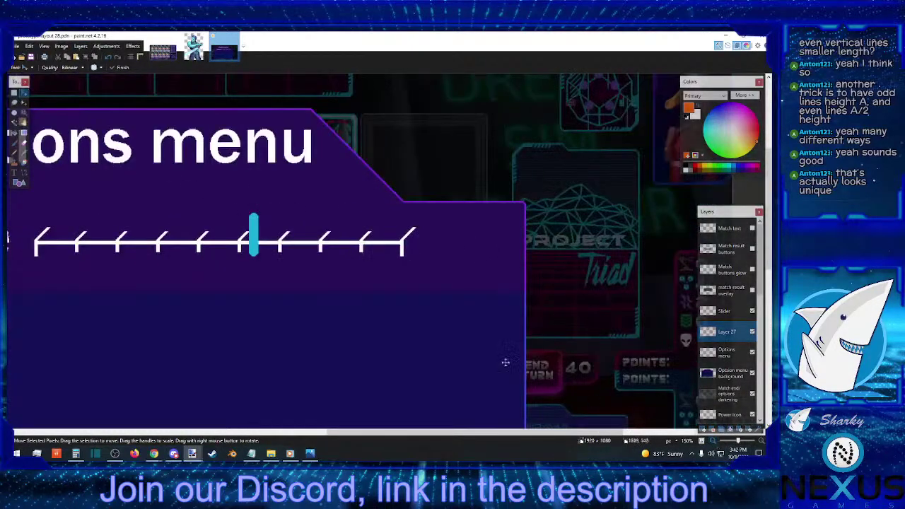
pyautogui.scroll(-5, 384, 327)
pyautogui.moveTo(387, 323)
pyautogui.mouseDown()
pyautogui.moveTo(250, 224)
pyautogui.moveTo(146, 231)
pyautogui.moveTo(170, 191)
pyautogui.moveTo(260, 187)
pyautogui.mouseUp()
pyautogui.scroll(3, 198, 193)
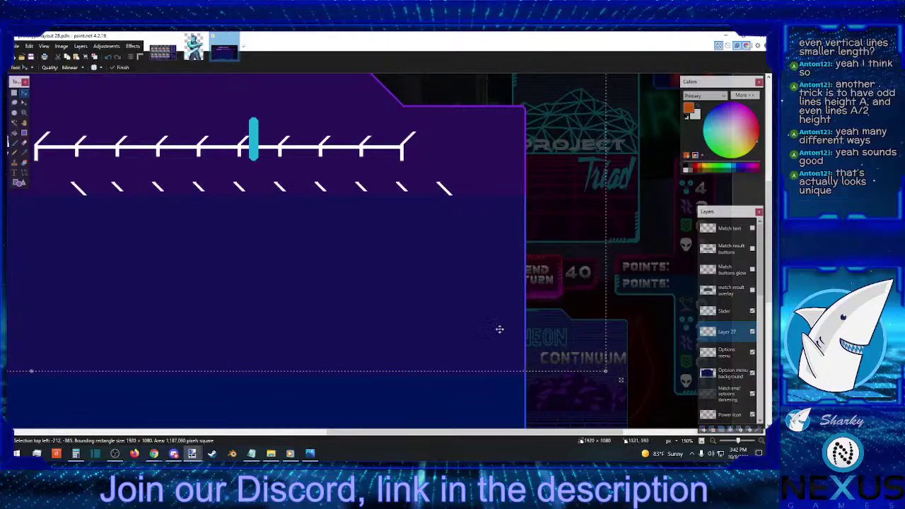
pyautogui.moveTo(342, 427); pyautogui.dragTo(273, 426)
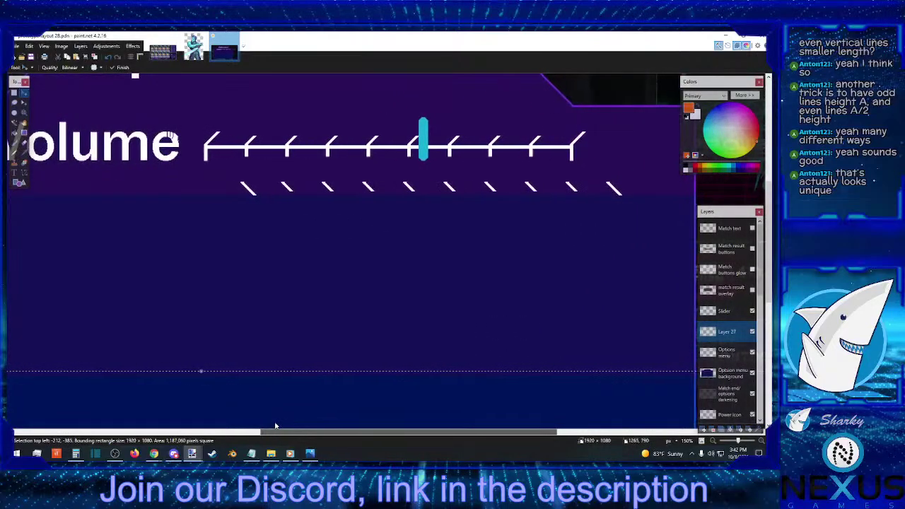
pyautogui.scroll(3, 366, 295)
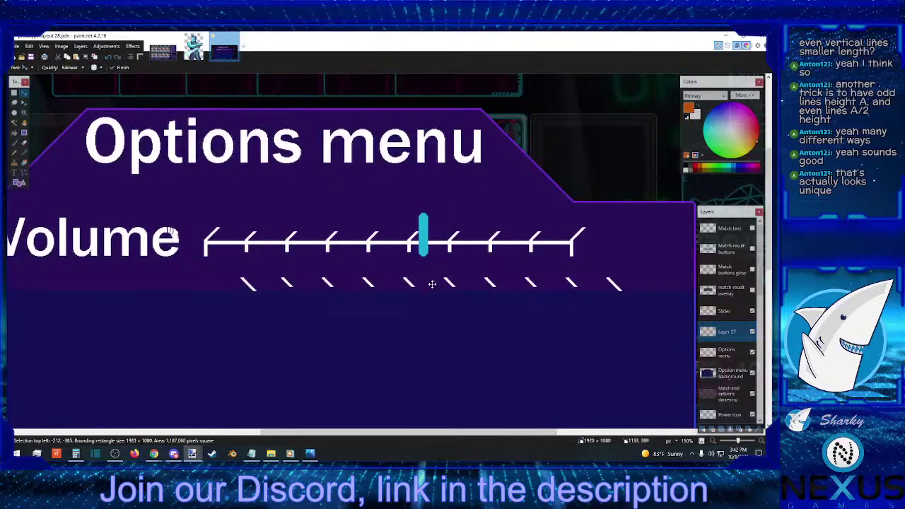
pyautogui.moveTo(432, 284)
pyautogui.mouseDown()
pyautogui.moveTo(375, 282)
pyautogui.moveTo(385, 282)
pyautogui.mouseUp()
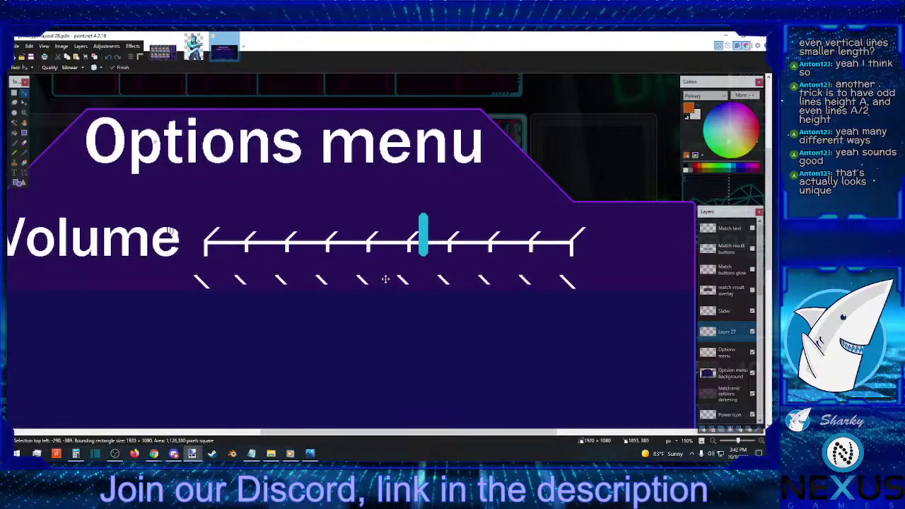
# Try flipping the whole image horizontally, then undo the flip
pyautogui.click(62, 46)
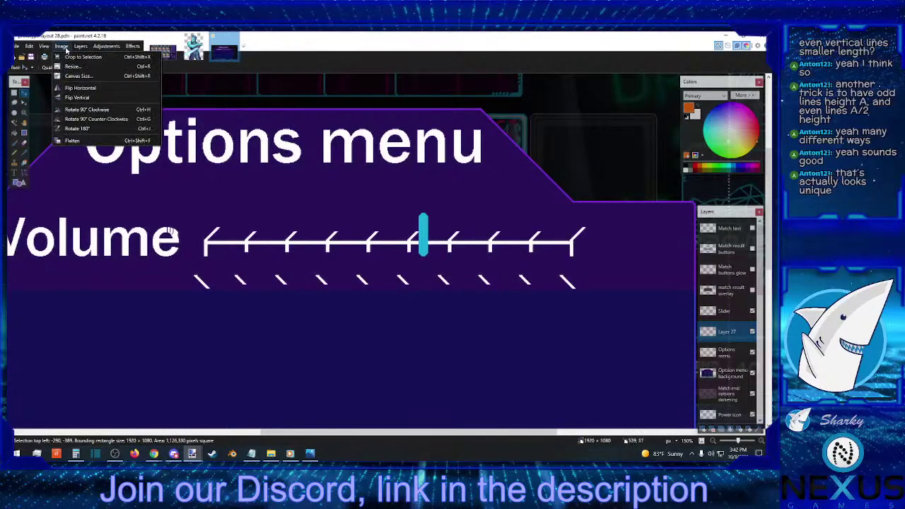
pyautogui.click(82, 89)
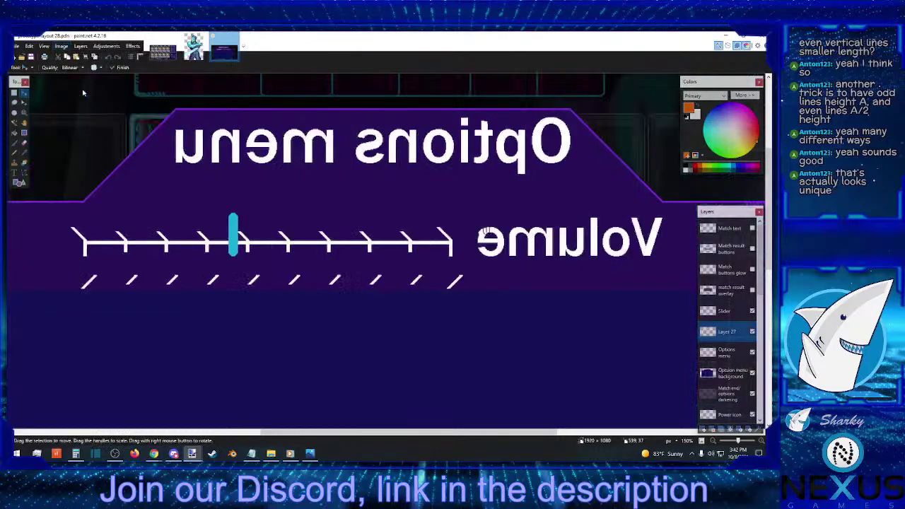
pyautogui.click(107, 56)
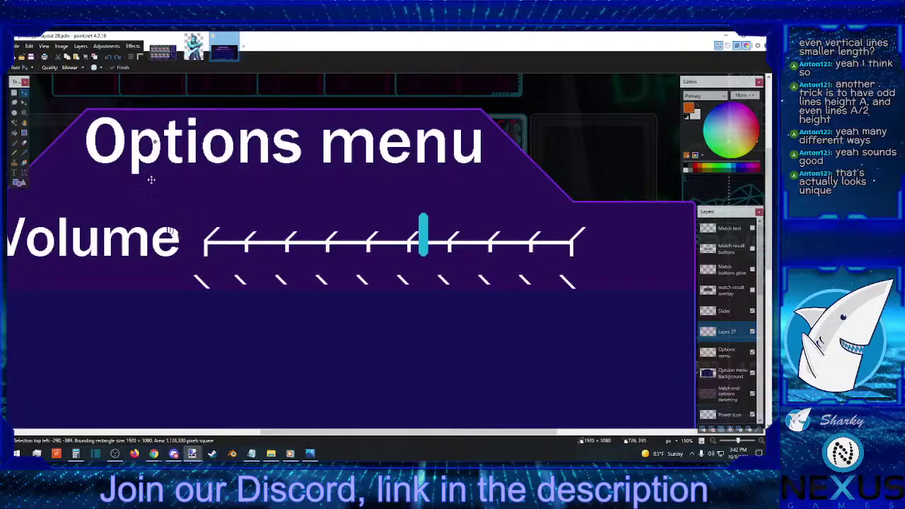
# Undo the flipped stroke copy and its new layer, keep the slanted ticks on the Options menu layer, and clear the selection
pyautogui.click(109, 56)
pyautogui.click(110, 56)
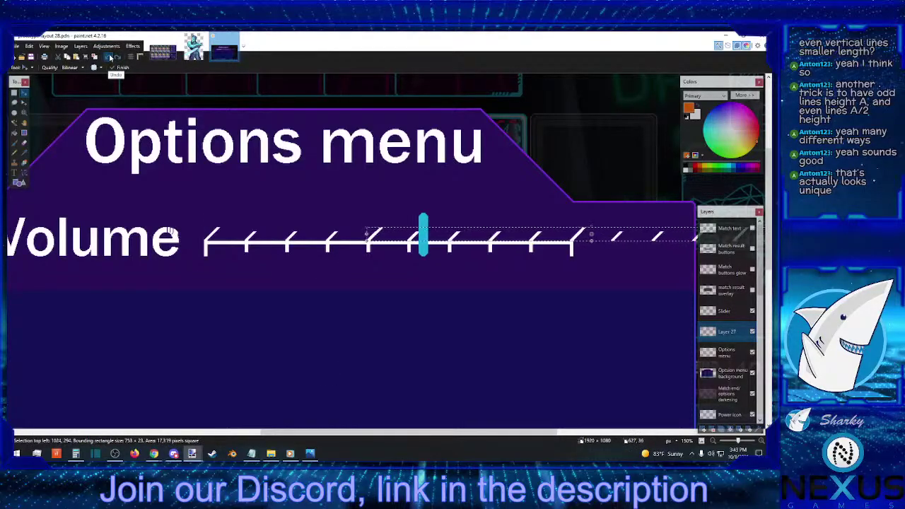
pyautogui.click(110, 57)
pyautogui.click(110, 57)
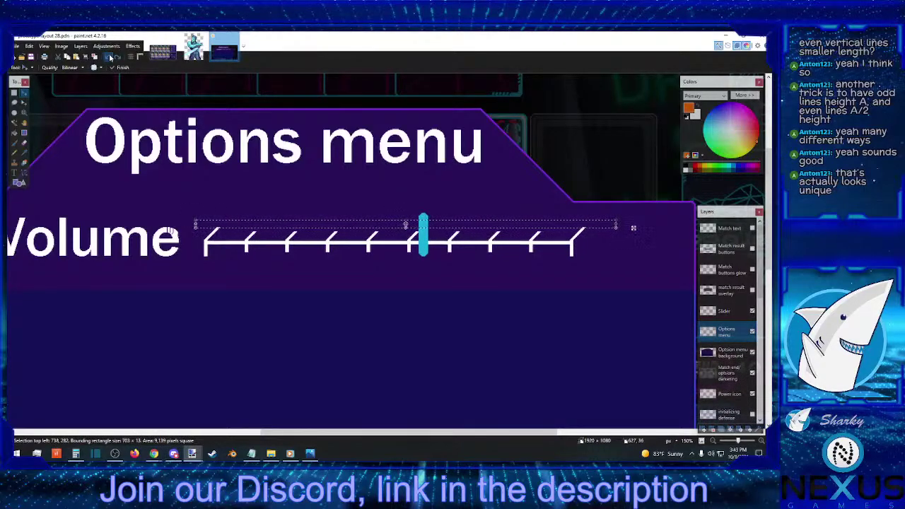
pyautogui.click(109, 57)
pyautogui.click(110, 57)
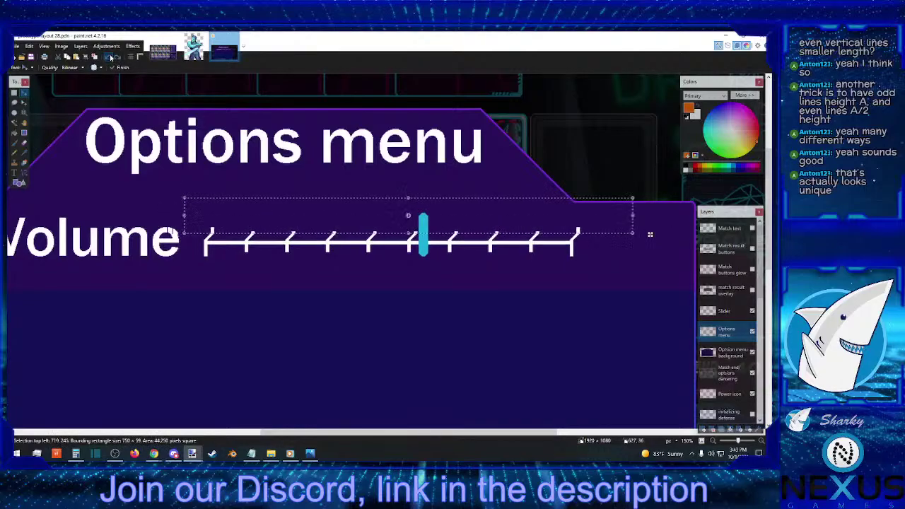
pyautogui.click(109, 57)
pyautogui.click(110, 57)
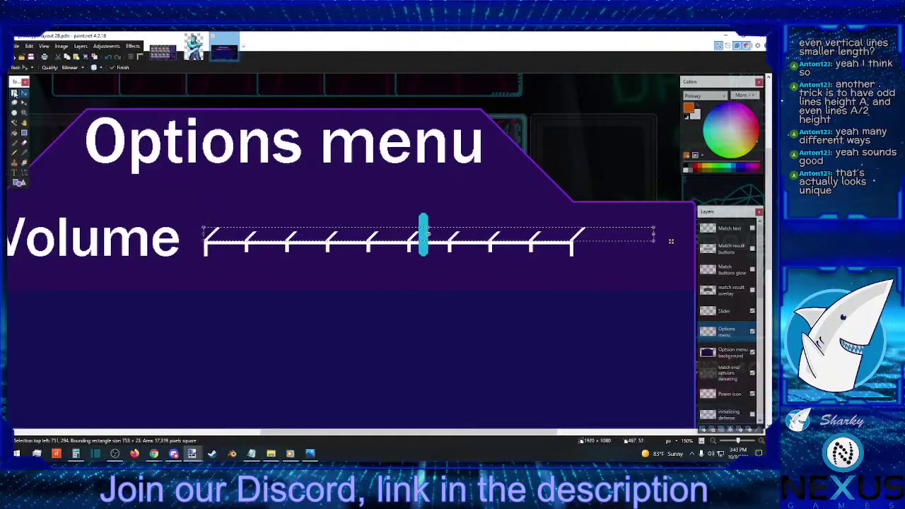
pyautogui.click(15, 93)
pyautogui.click(442, 178)
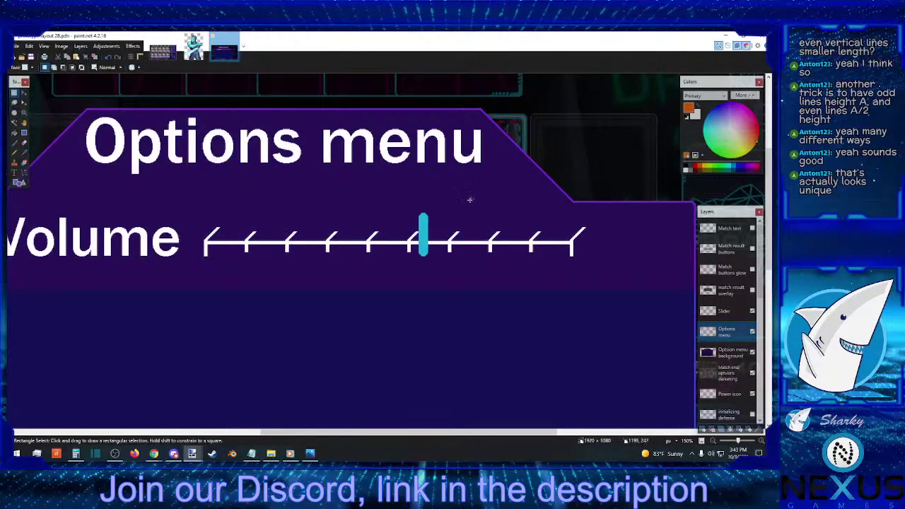
# Paste the copied slanted tick parts onto a new layer above Options menu and move them below the Volume slider
pyautogui.scroll(-1, 475, 200)
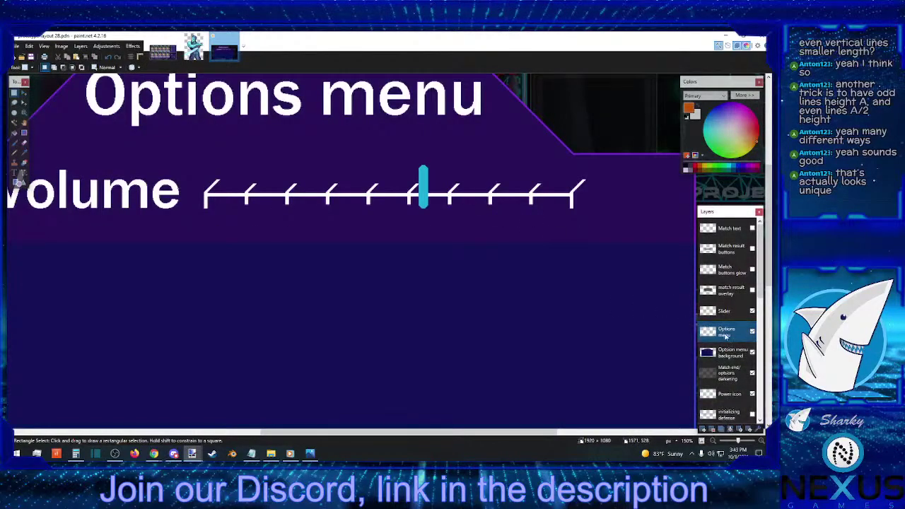
pyautogui.click(703, 429)
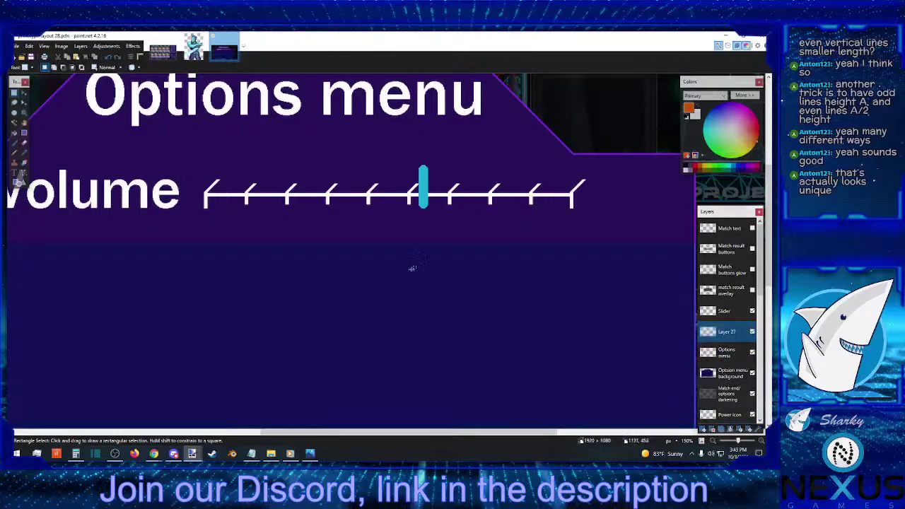
pyautogui.click(77, 57)
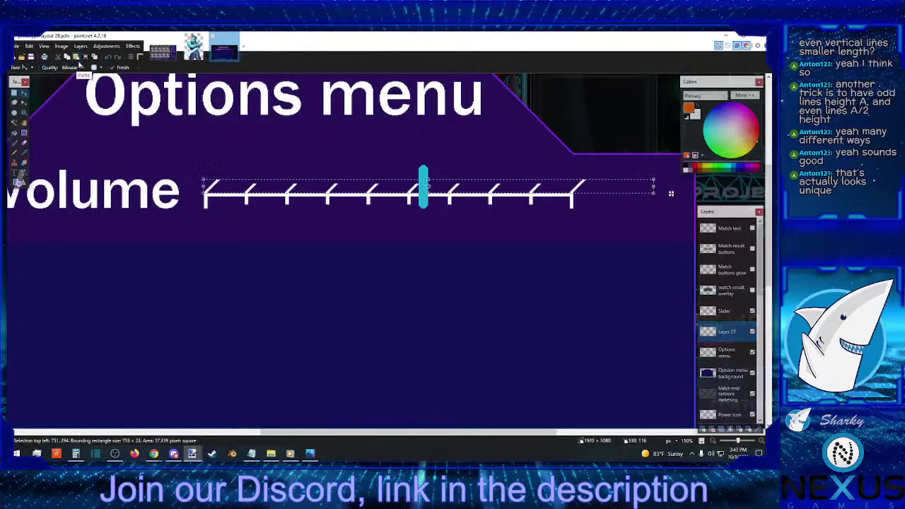
pyautogui.moveTo(539, 194); pyautogui.dragTo(456, 291)
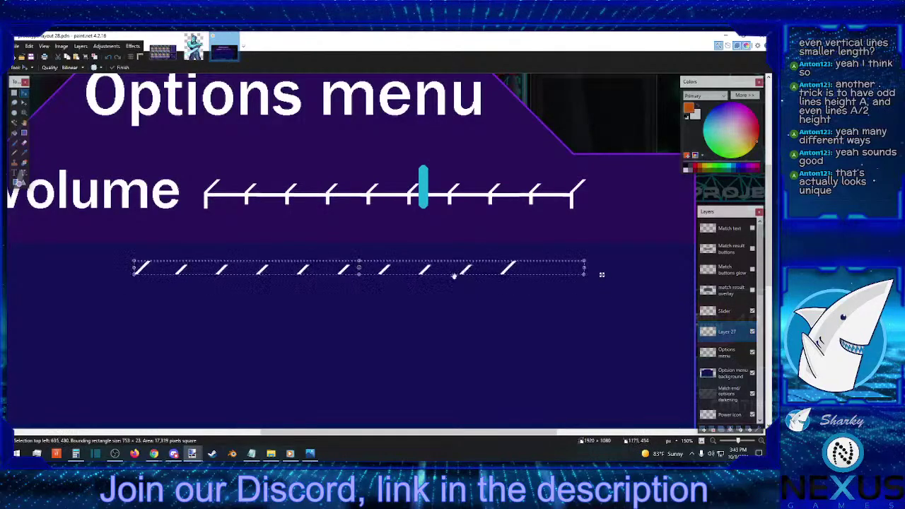
# Flip the pasted stroke layer vertically and move the strokes back up closer to the Volume slider
pyautogui.click(62, 46)
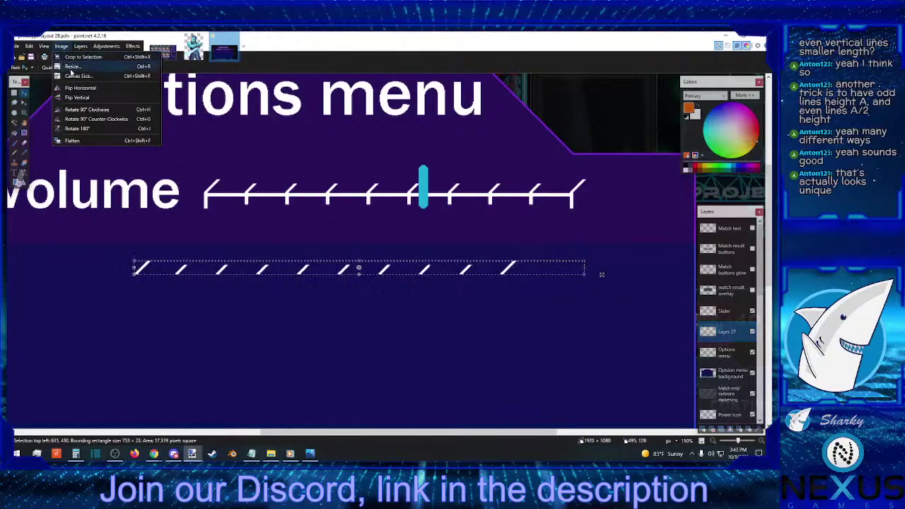
pyautogui.moveTo(81, 47)
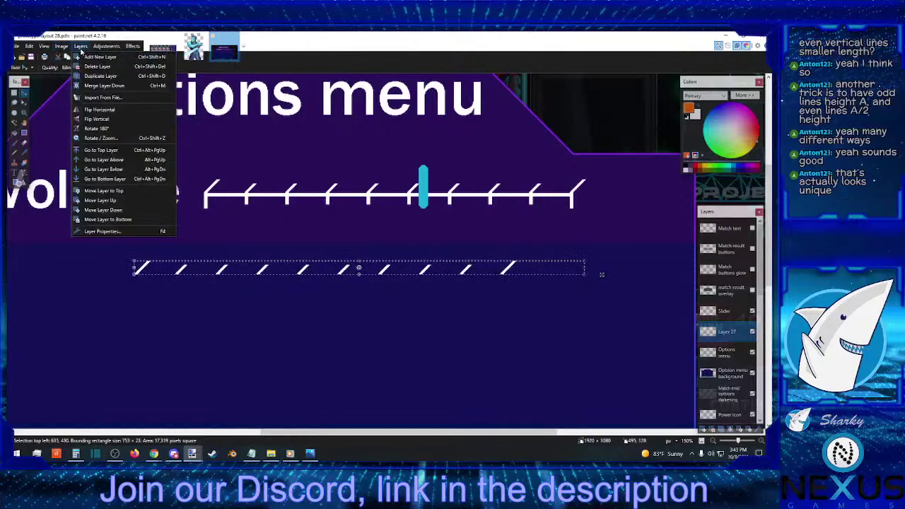
pyautogui.click(91, 119)
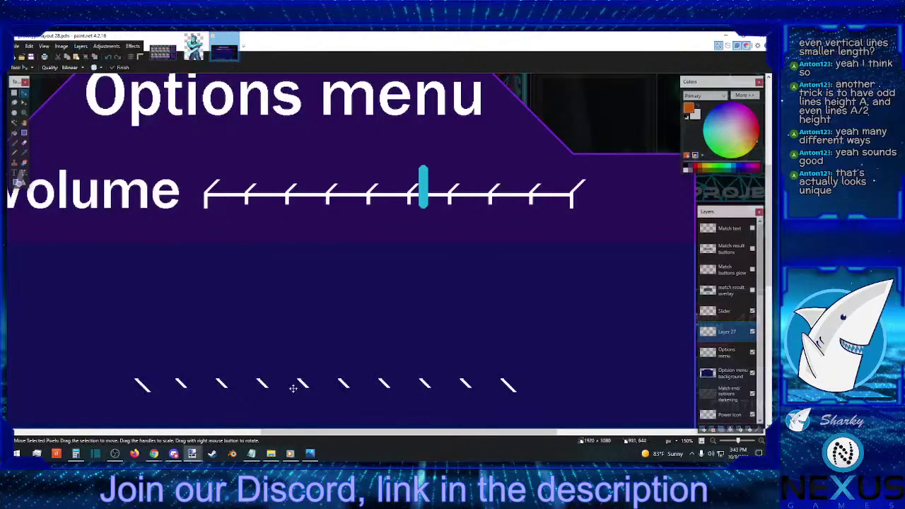
pyautogui.moveTo(296, 385); pyautogui.dragTo(333, 317)
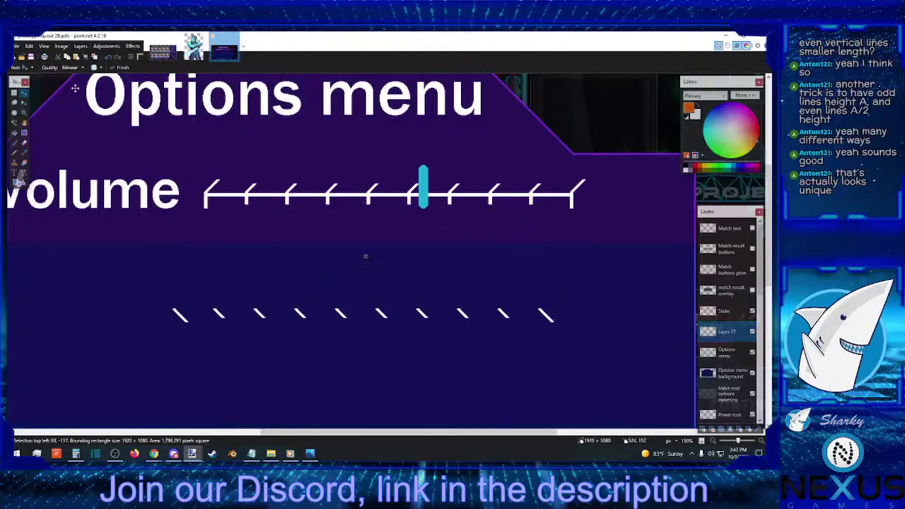
pyautogui.click(62, 47)
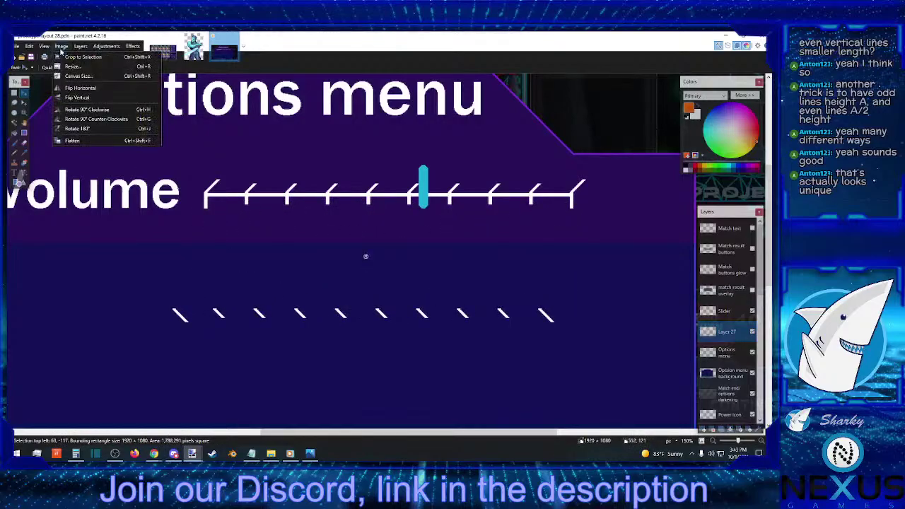
pyautogui.click(74, 88)
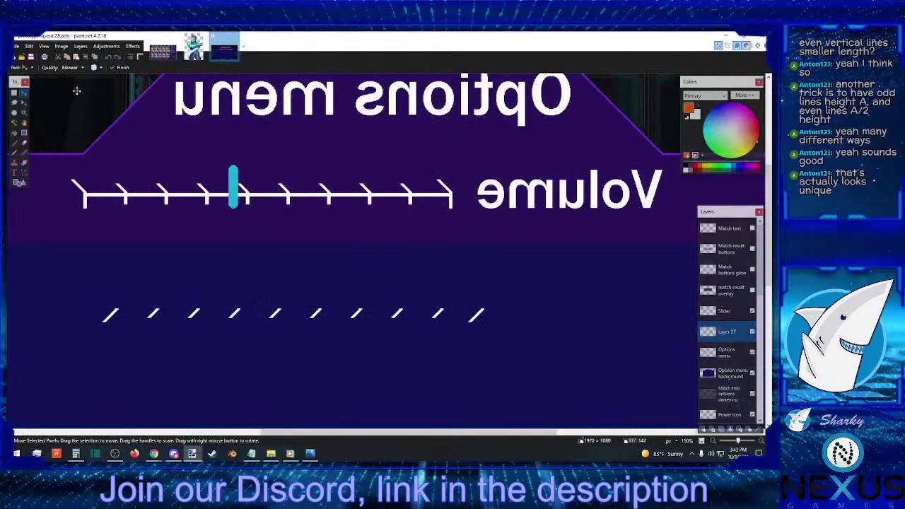
pyautogui.click(109, 58)
# Flip only the stroke layer horizontally and move the strokes up to just beneath the slider's ticks
pyautogui.click(81, 45)
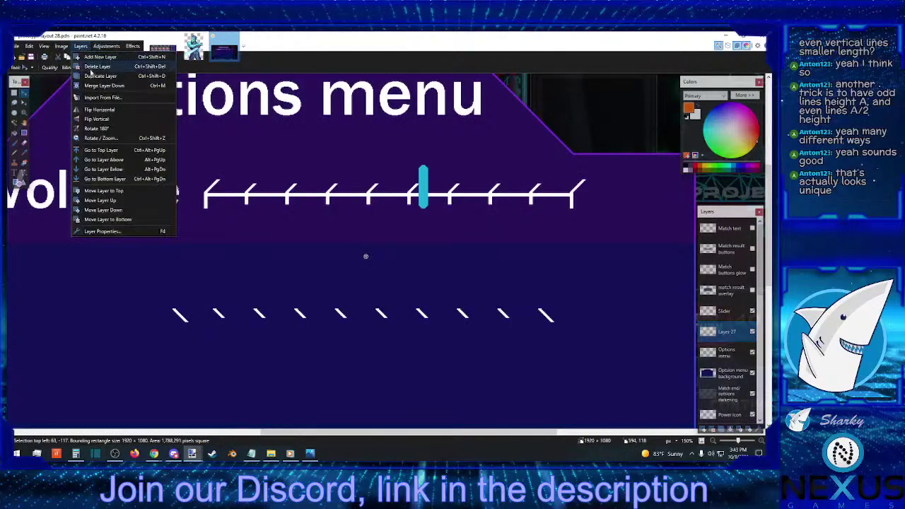
pyautogui.click(99, 111)
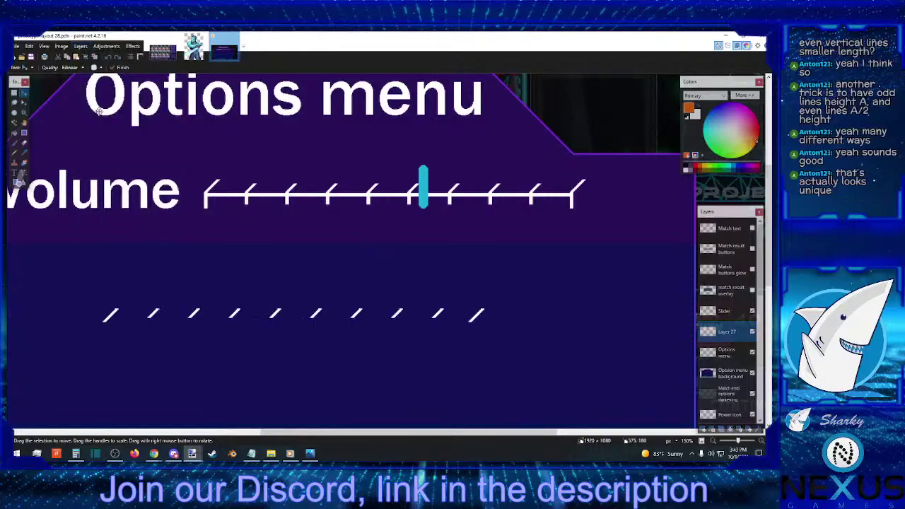
pyautogui.moveTo(248, 313); pyautogui.dragTo(341, 221)
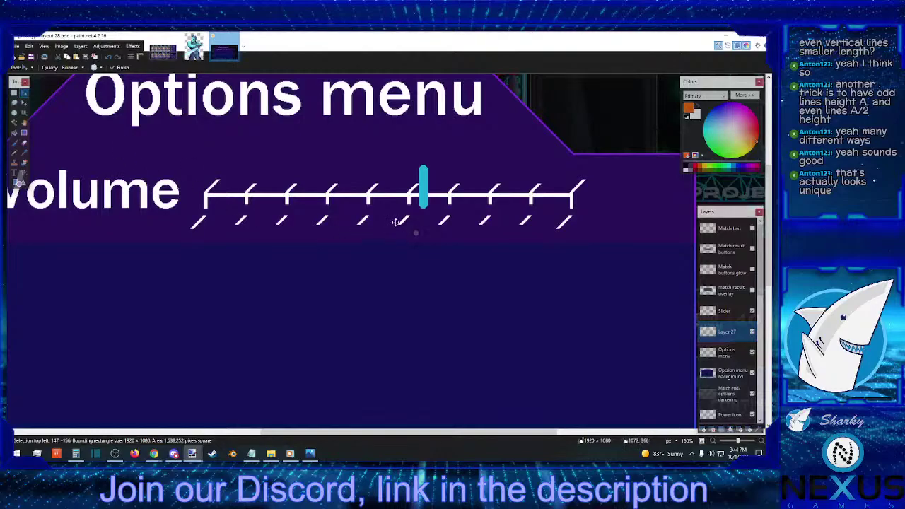
# Align the diagonal strokes so their upper ends meet the underside of the slider line at each tick
pyautogui.moveTo(396, 222); pyautogui.dragTo(394, 204)
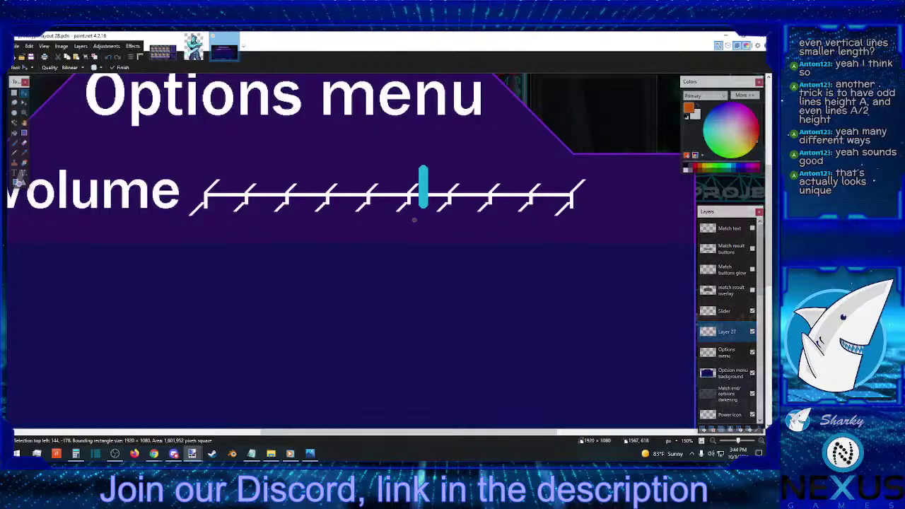
pyautogui.scroll(3, 385, 195)
pyautogui.scroll(3, 289, 317)
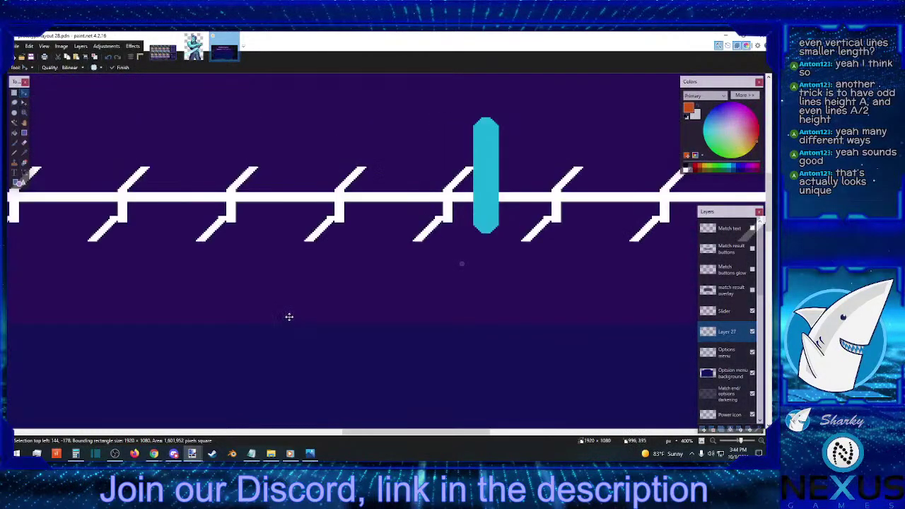
pyautogui.moveTo(257, 234); pyautogui.dragTo(264, 219)
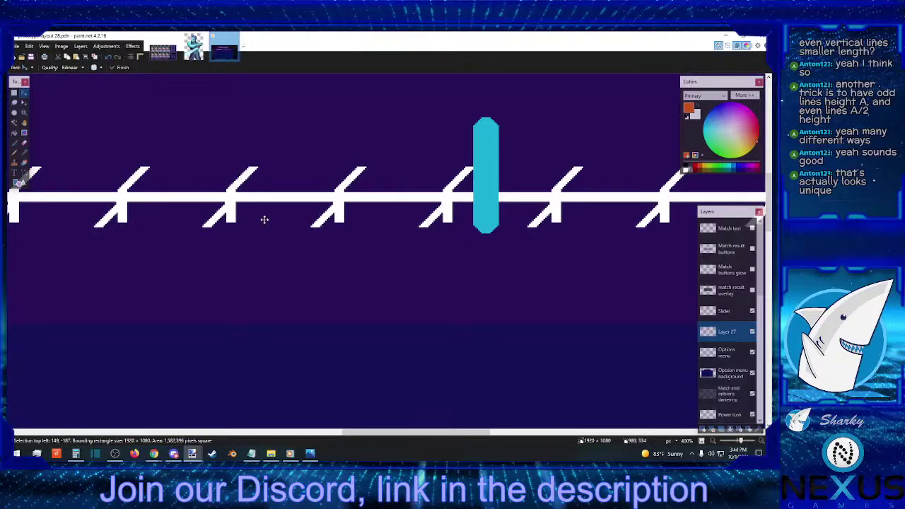
# Select a rectangle about 775 × 43 px directly below the slider line, covering the lower parts of all its ticks
pyautogui.click(15, 92)
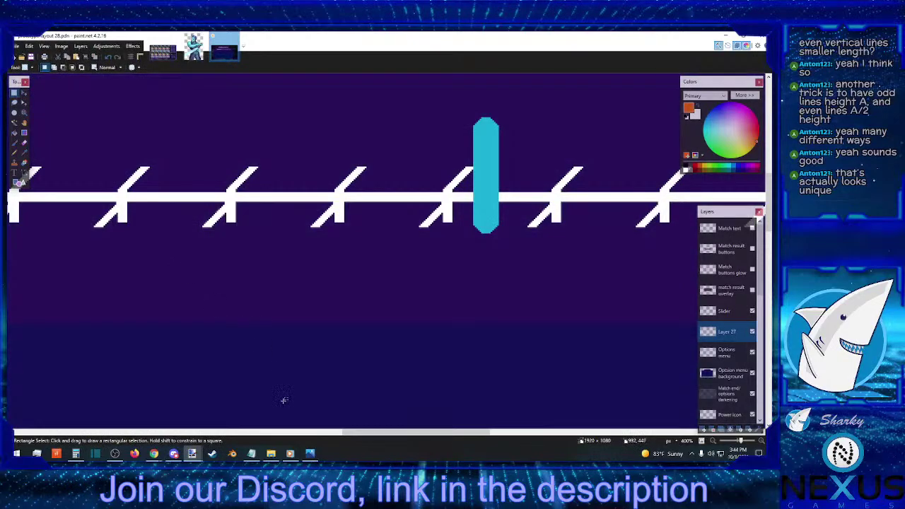
pyautogui.click(272, 432)
pyautogui.moveTo(269, 433); pyautogui.dragTo(351, 438)
pyautogui.moveTo(249, 234); pyautogui.dragTo(633, 204)
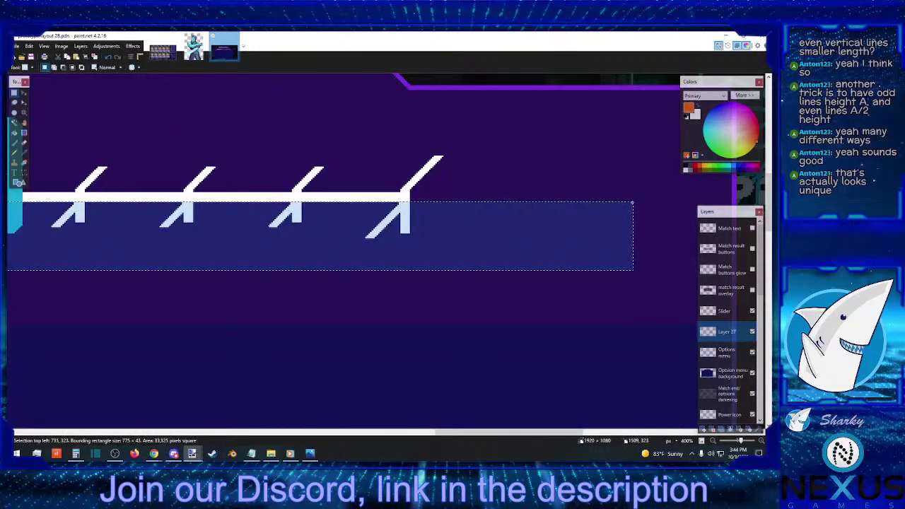